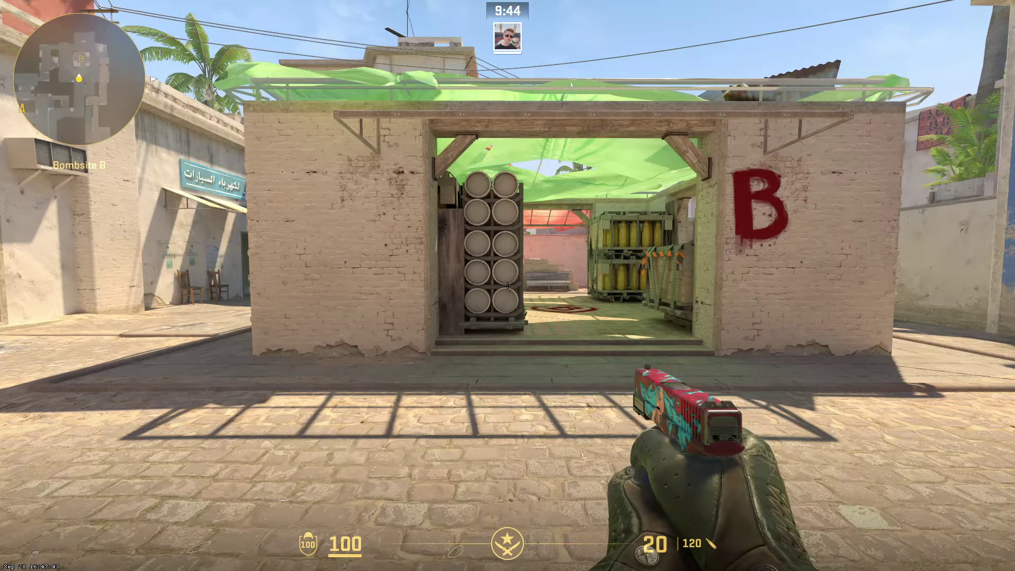
pyautogui.press('f')
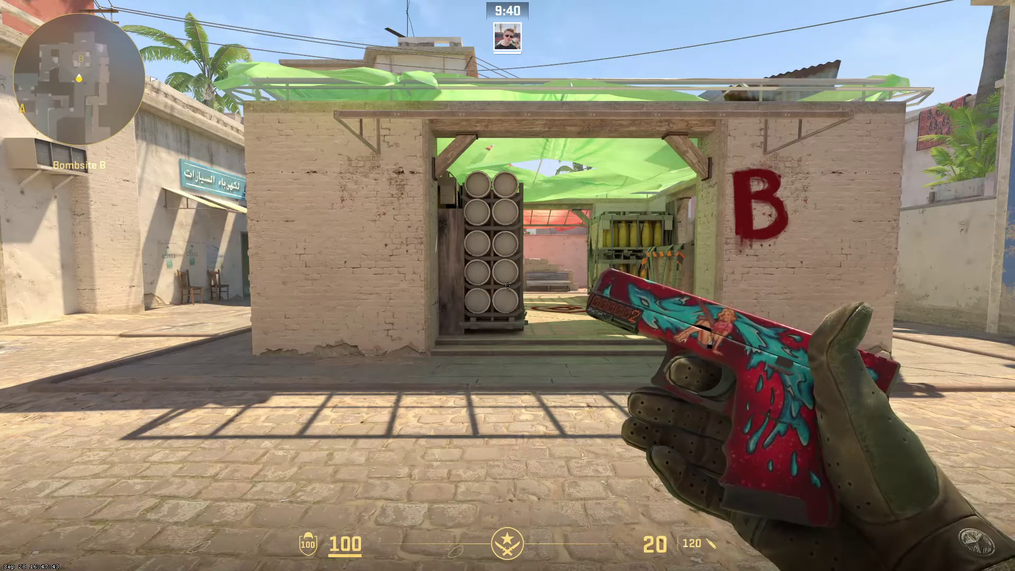
# Open the settings and check the Enable Developer Console option among the Game settings.
pyautogui.press('Escape')
pyautogui.click(84, 19)
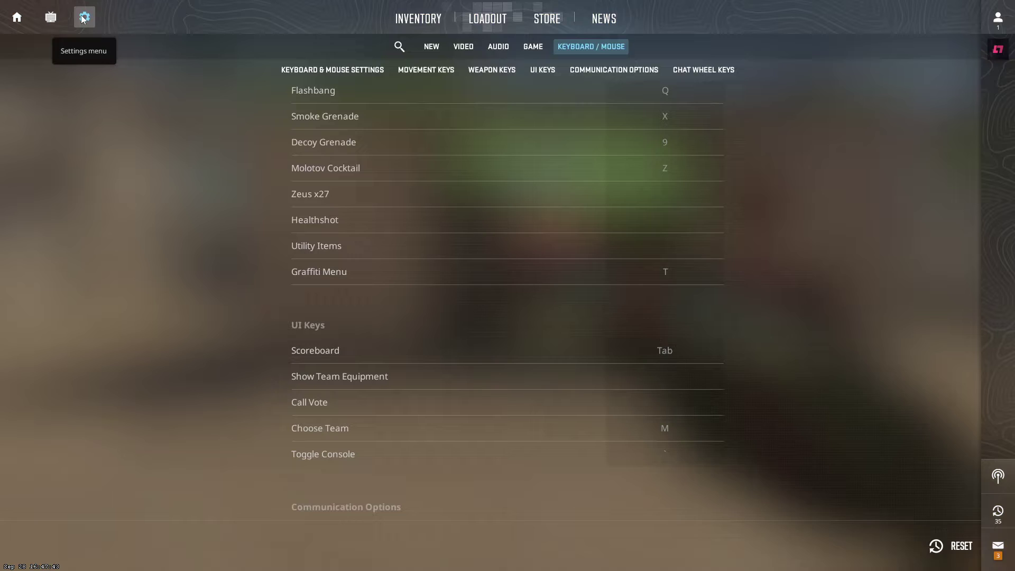
pyautogui.scroll(8, 322, 154)
pyautogui.scroll(5, 451, 137)
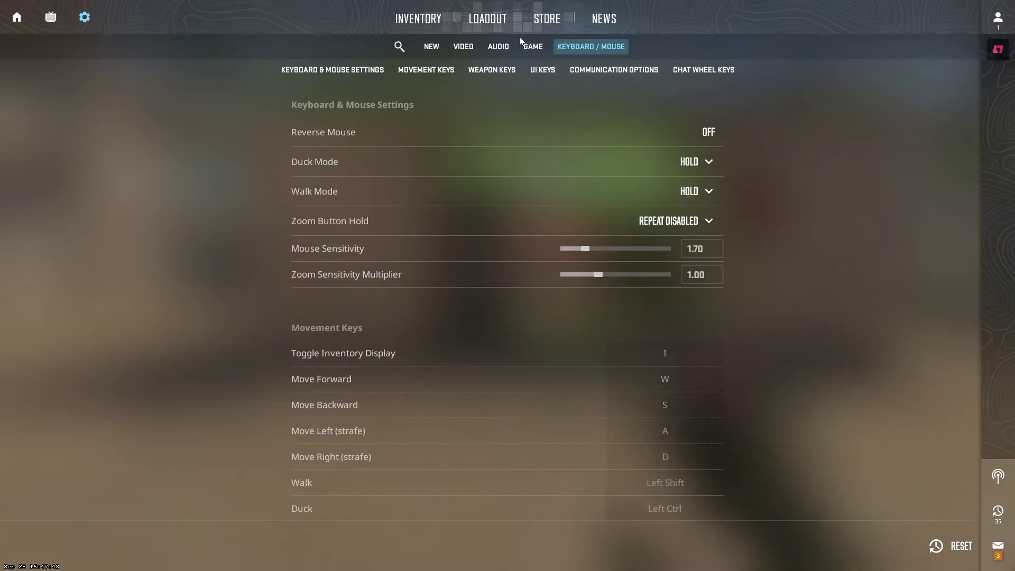
pyautogui.click(533, 47)
pyautogui.moveTo(301, 265)
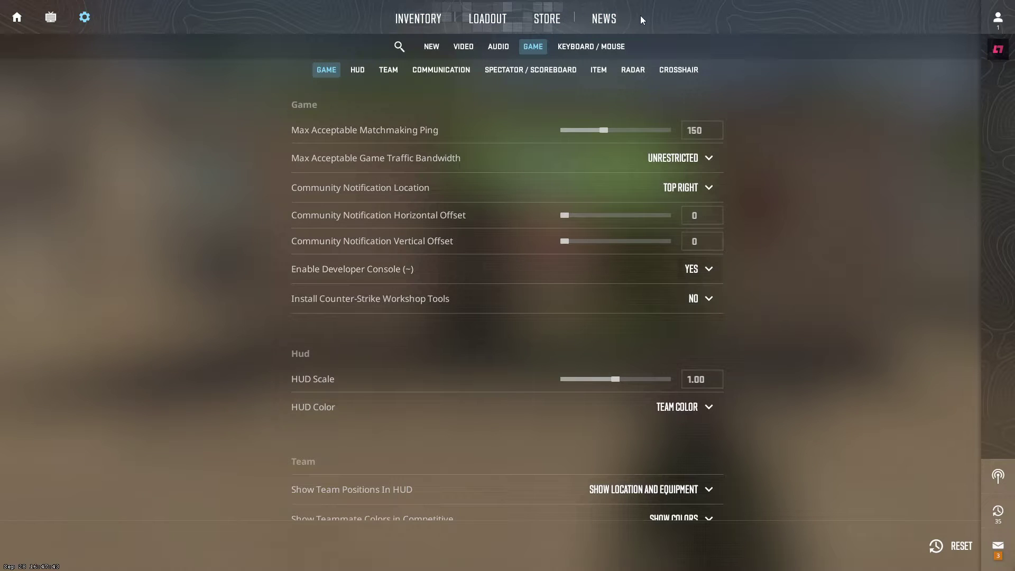
# Check which key is bound to Toggle Console among the UI keys, and return to the match.
pyautogui.click(579, 45)
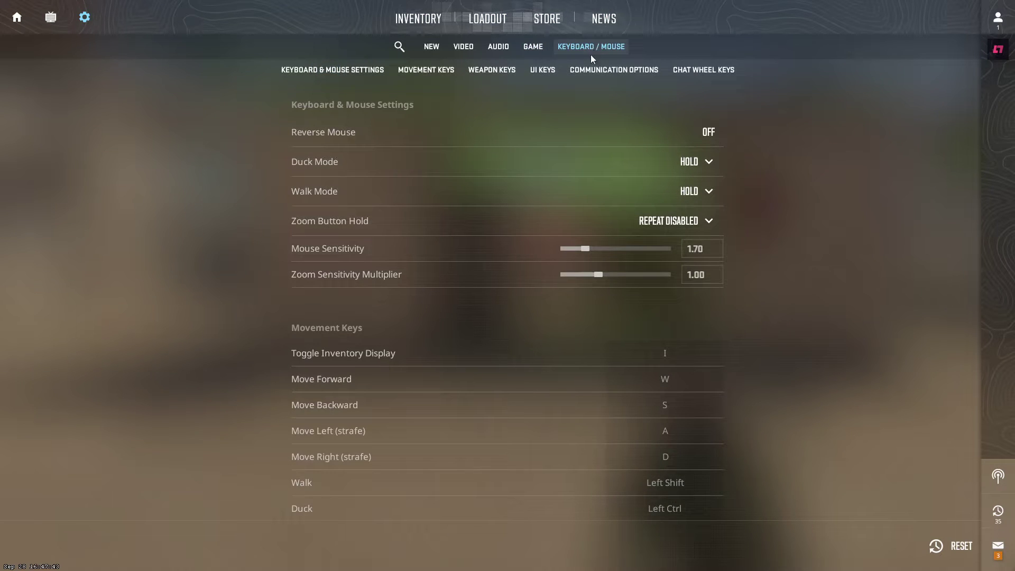
pyautogui.click(539, 69)
pyautogui.scroll(2, 502, 201)
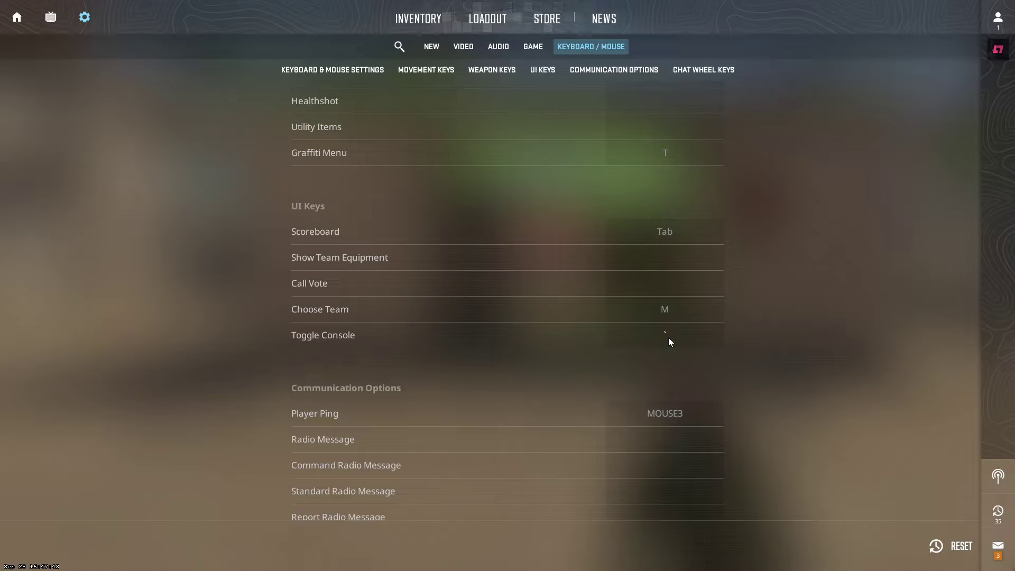
pyautogui.press('Escape')
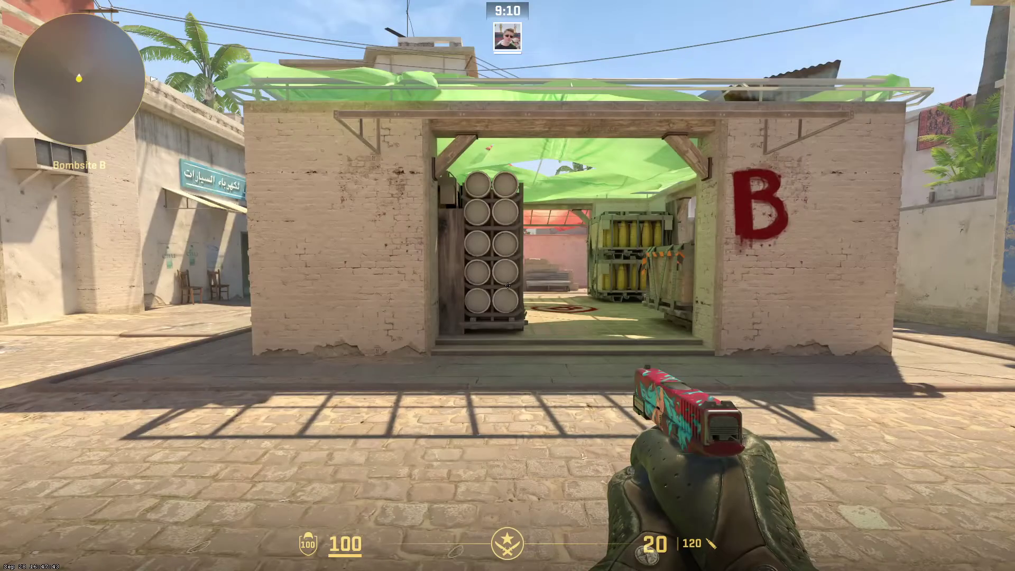
# Open the developer console, move its window clear of the screen edge, look through the log and close it.
pyautogui.press('`')
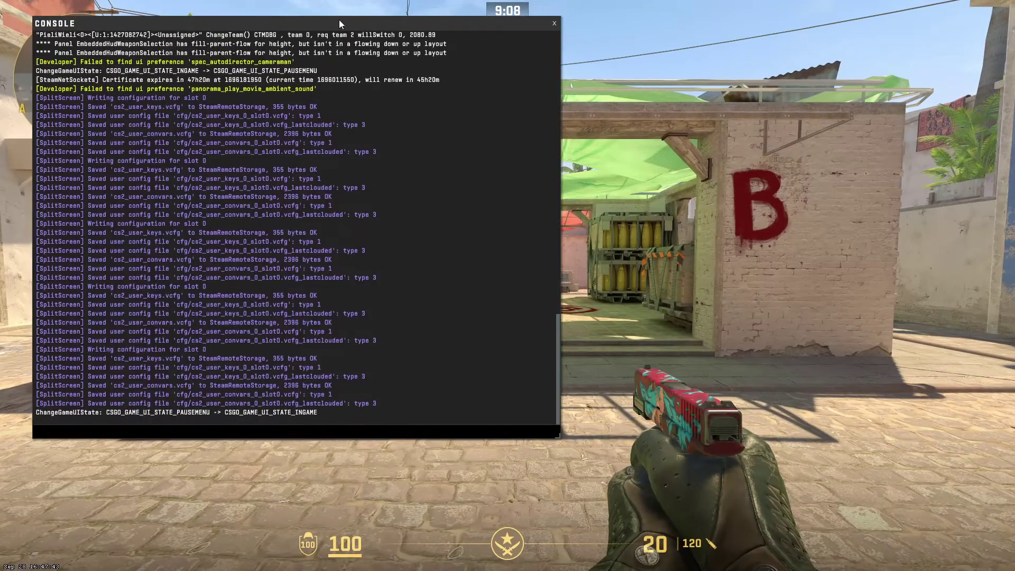
pyautogui.moveTo(339, 23); pyautogui.dragTo(386, 26)
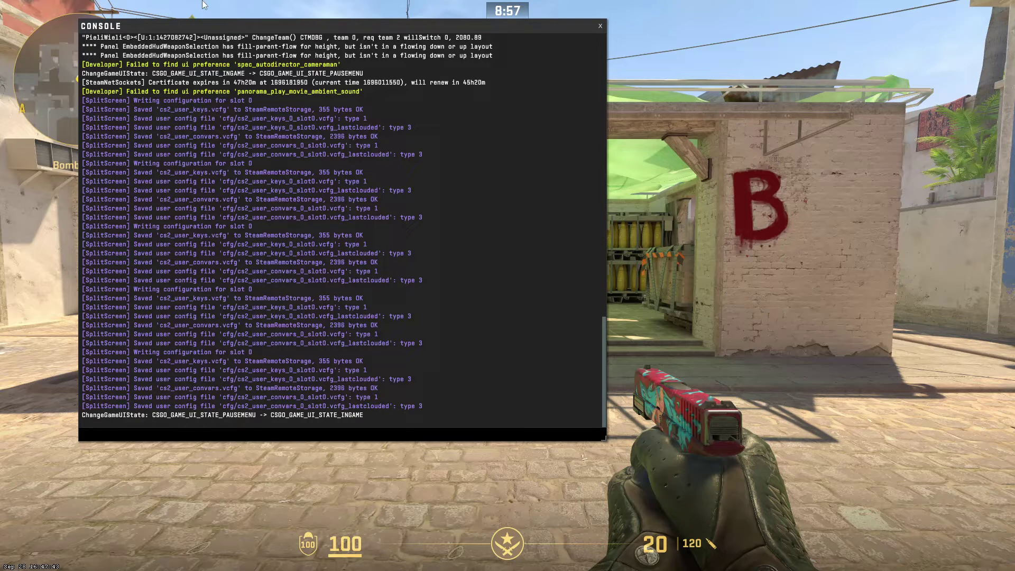
pyautogui.moveTo(222, 26)
pyautogui.mouseDown()
pyautogui.moveTo(558, 92)
pyautogui.moveTo(600, 119)
pyautogui.moveTo(1014, 126)
pyautogui.moveTo(455, 146)
pyautogui.moveTo(234, 94)
pyautogui.moveTo(453, 77)
pyautogui.moveTo(274, 11)
pyautogui.moveTo(177, 37)
pyautogui.moveTo(213, 29)
pyautogui.moveTo(286, 196)
pyautogui.moveTo(233, 40)
pyautogui.mouseUp()
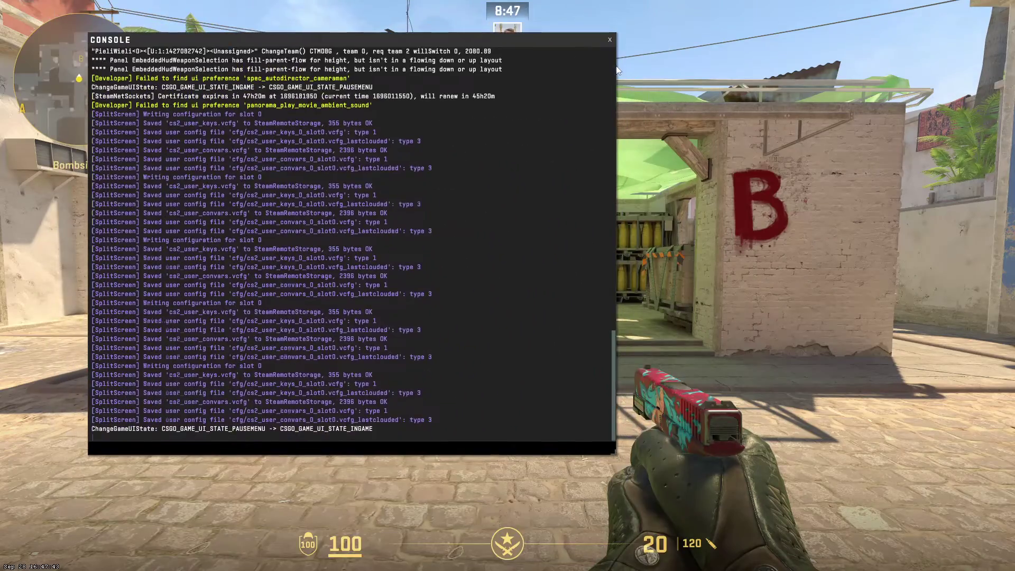
pyautogui.scroll(10, 566, 41)
pyautogui.scroll(-5, 518, 159)
pyautogui.scroll(5, 473, 274)
pyautogui.scroll(-10, 392, 249)
pyautogui.click(611, 39)
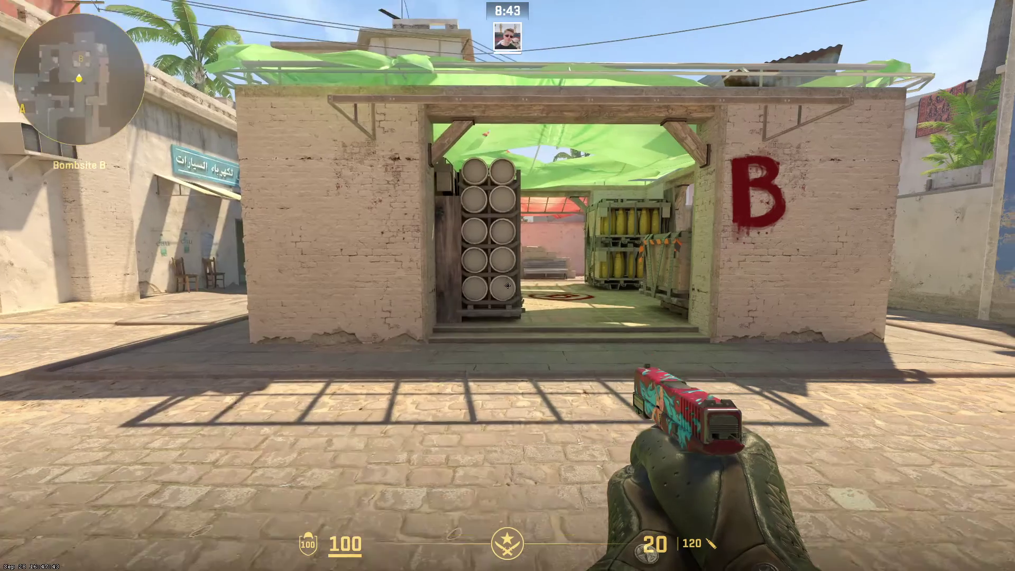
# Leave the game for Steam, open the account's profile page to get its URL, and minimize Steam.
pyautogui.press('Escape')
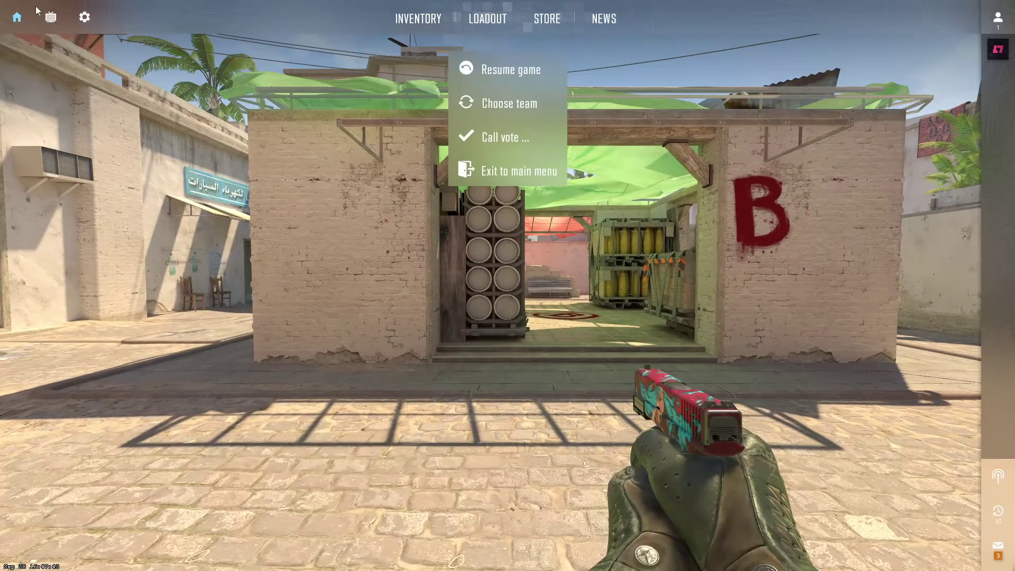
pyautogui.press('super+d')
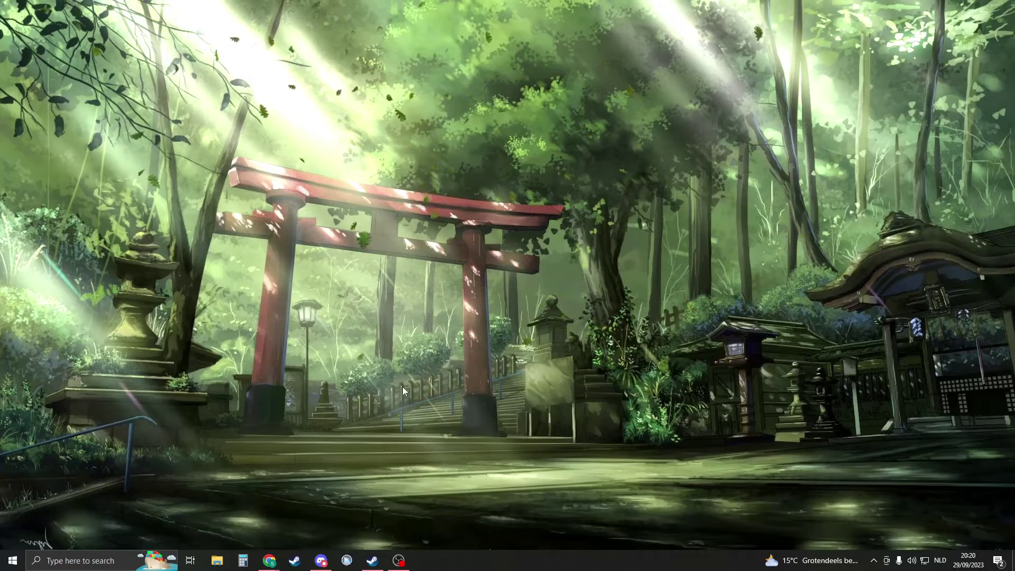
pyautogui.click(373, 561)
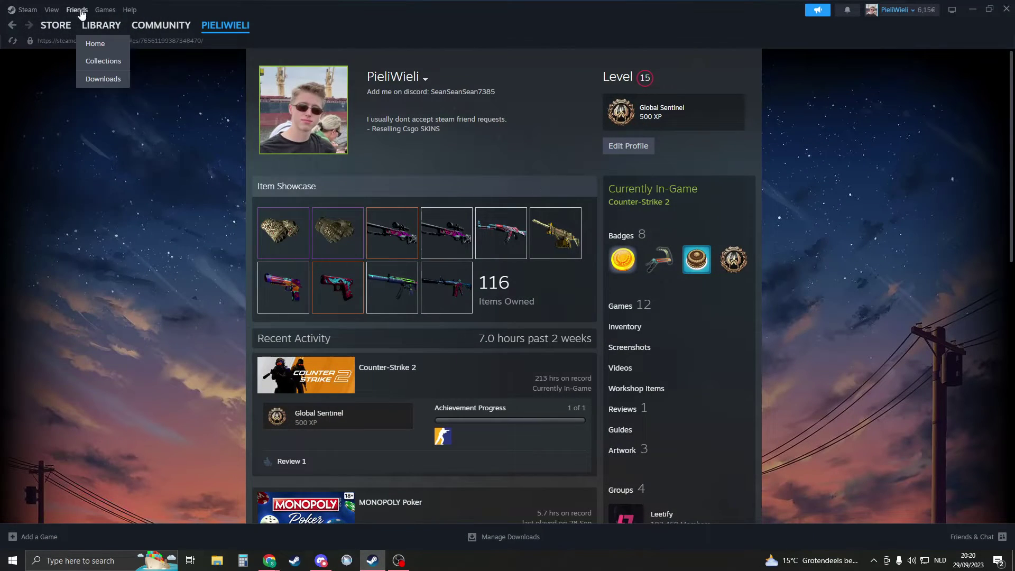
pyautogui.moveTo(221, 28)
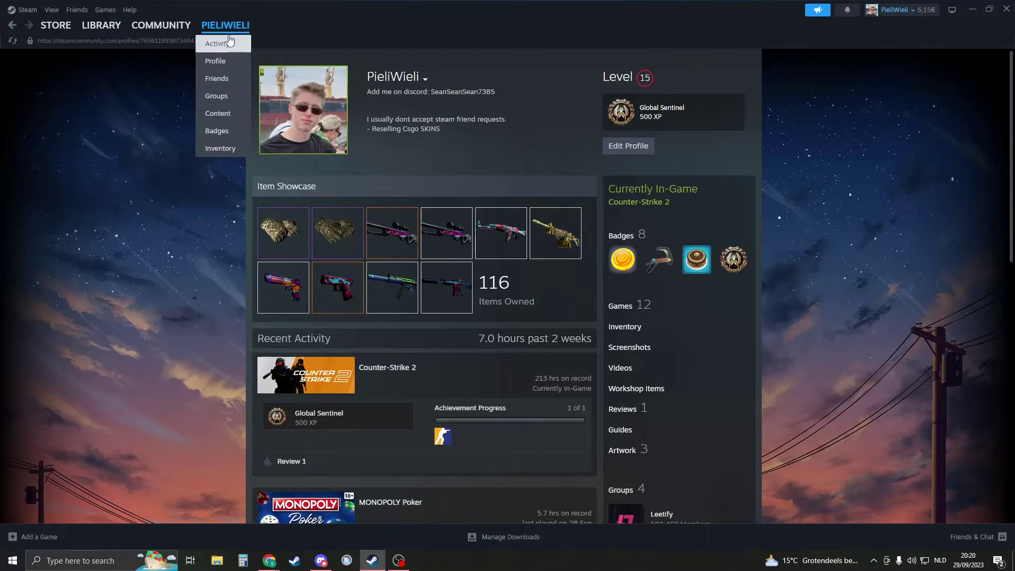
pyautogui.click(217, 62)
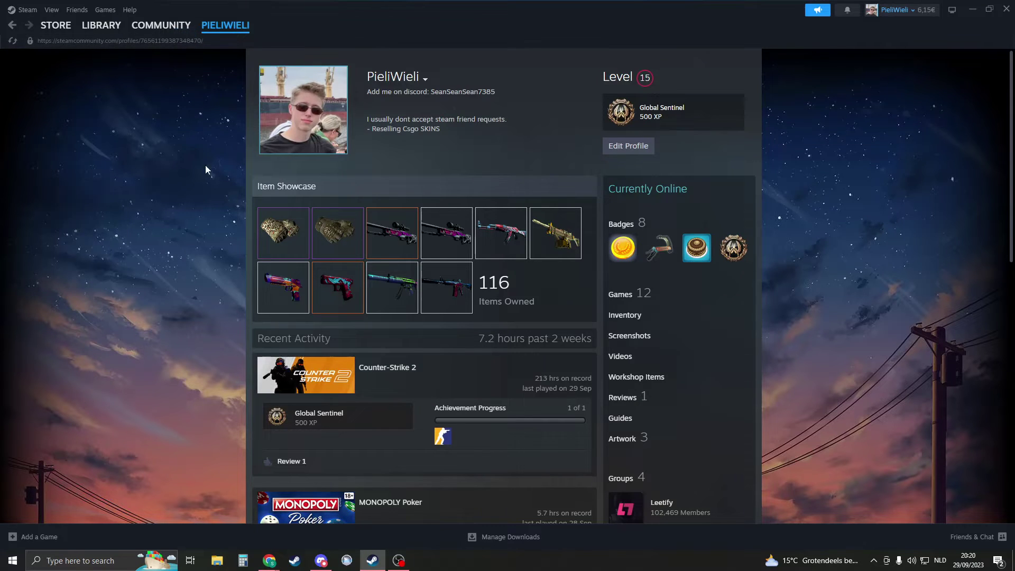
pyautogui.click(972, 11)
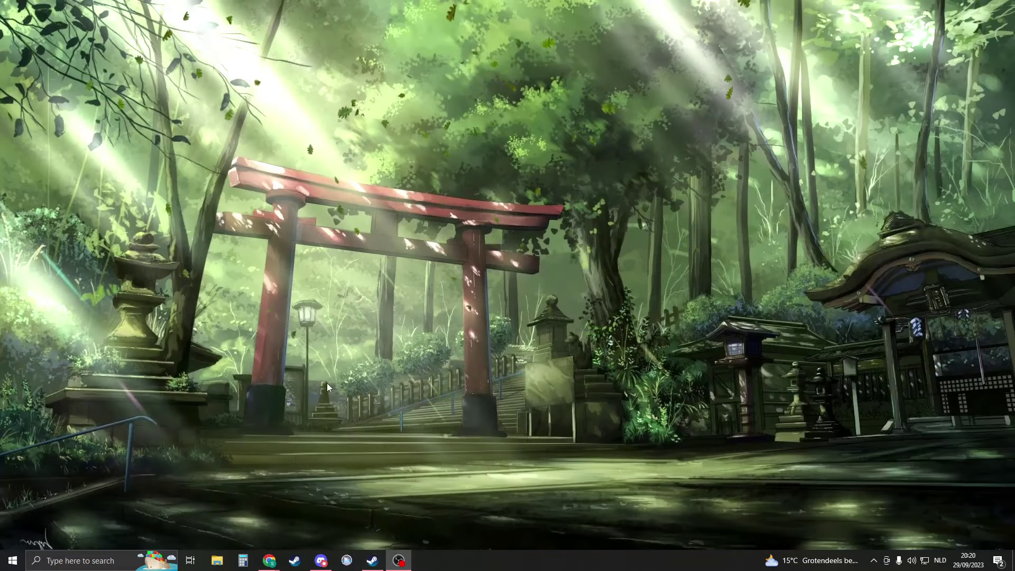
# Switch to Chrome, look up the copied profile URL in Steam ID Finder and locate the account's Steam32 ID.
pyautogui.click(269, 560)
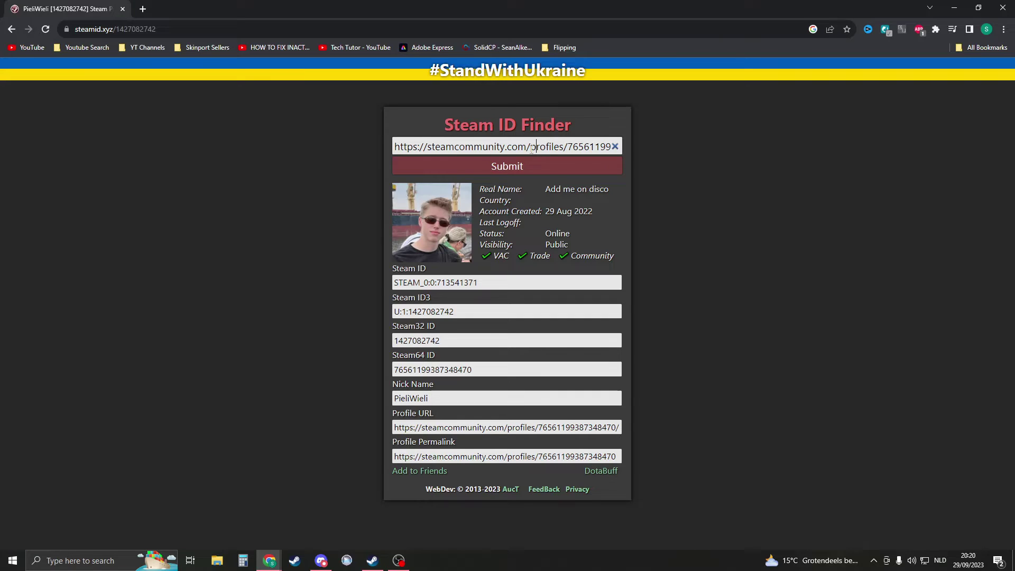
pyautogui.tripleClick(487, 148)
pyautogui.press('BackSpace')
pyautogui.hotkey('ctrl', 'v')
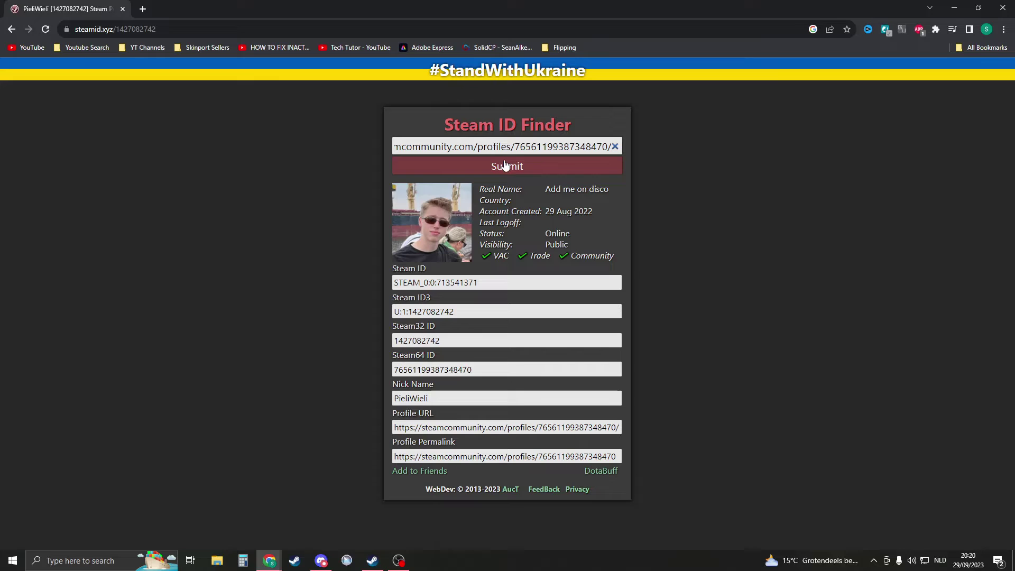
pyautogui.click(501, 168)
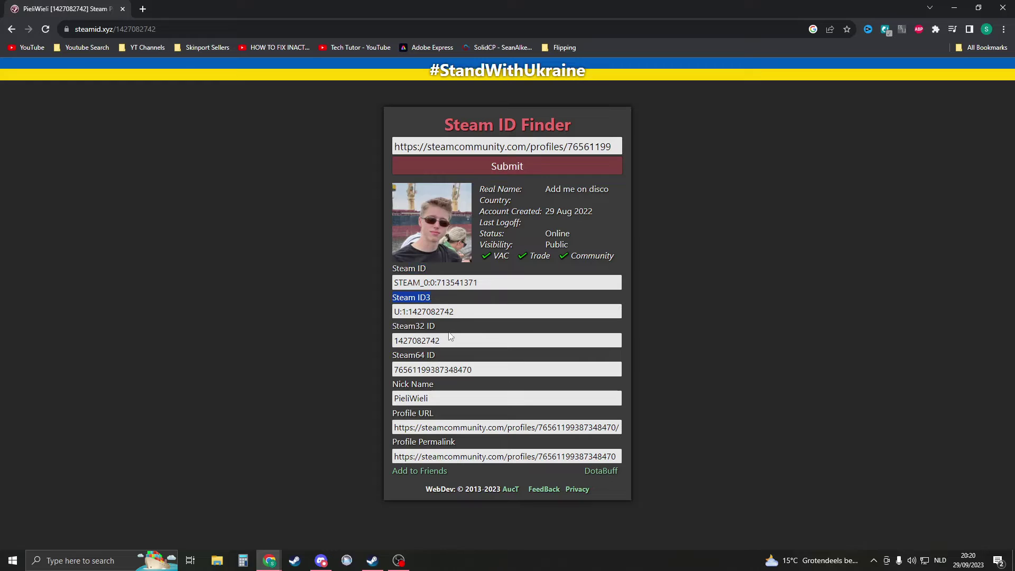
pyautogui.moveTo(448, 331); pyautogui.dragTo(392, 331)
pyautogui.moveTo(443, 362); pyautogui.dragTo(368, 363)
# Open File Explorer and browse to the userdata folder under Program Files (x86) > Steam on the C: drive.
pyautogui.click(217, 561)
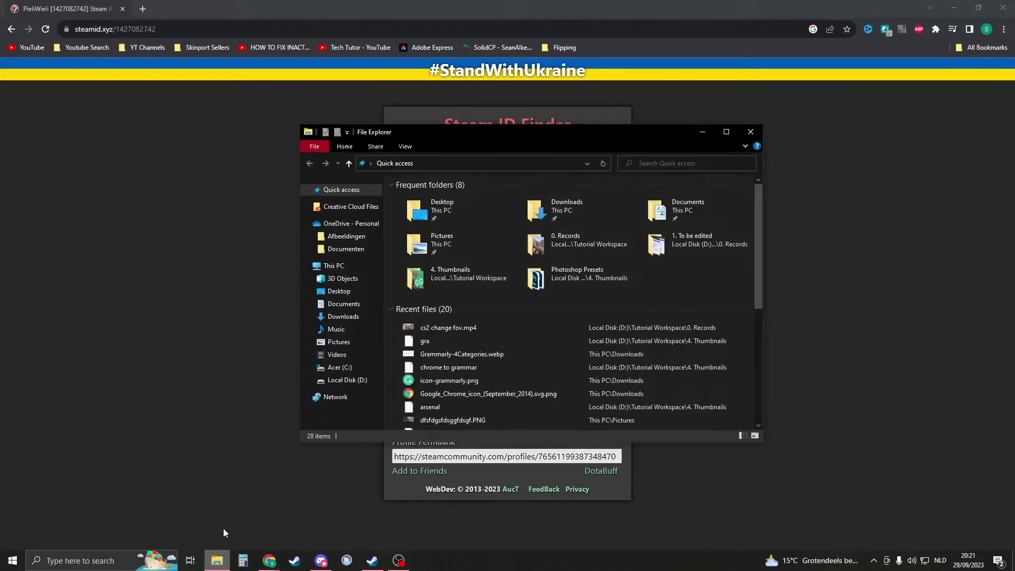
pyautogui.click(339, 367)
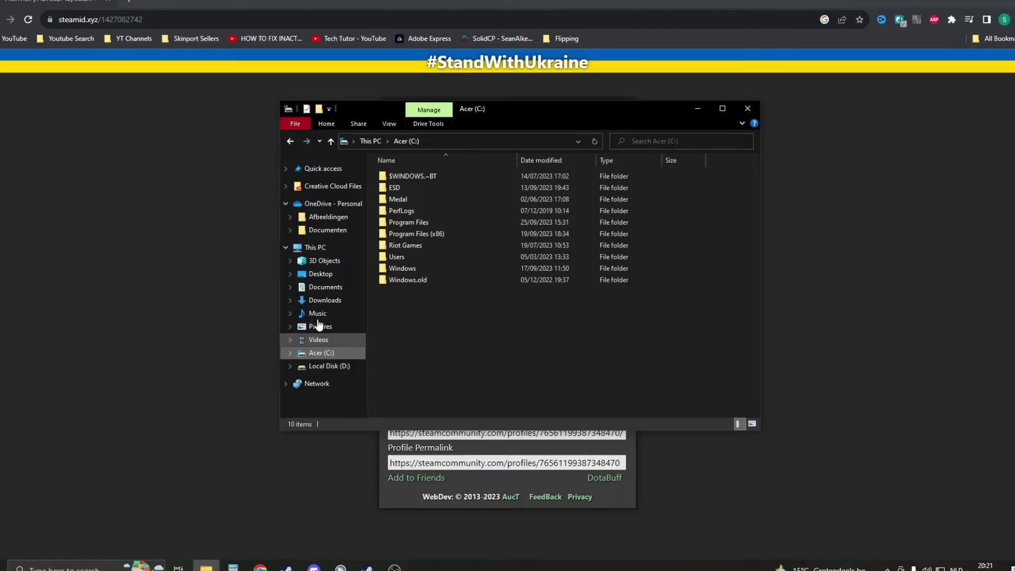
pyautogui.click(433, 234)
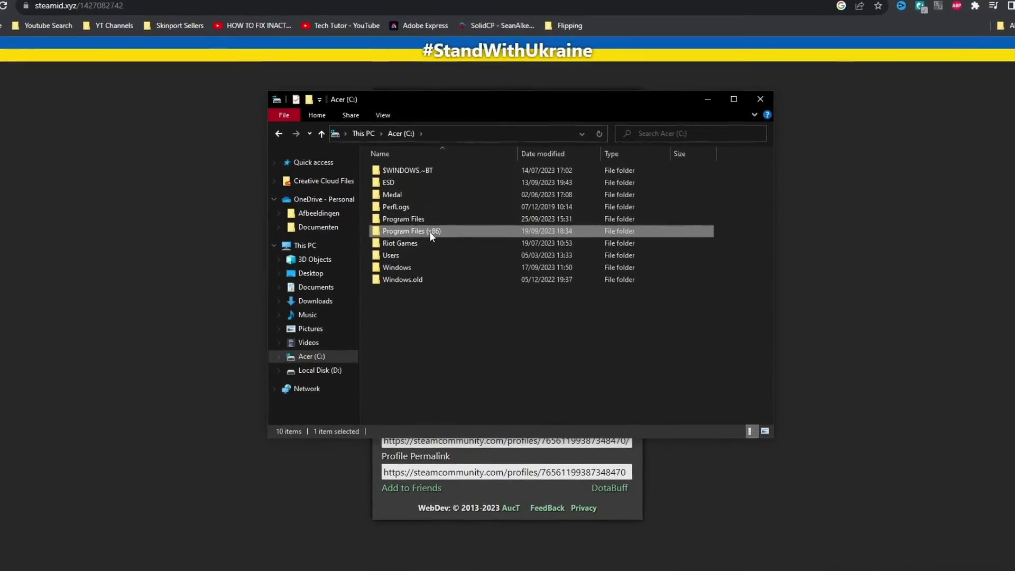
pyautogui.doubleClick(430, 232)
pyautogui.scroll(-5, 429, 248)
pyautogui.doubleClick(410, 284)
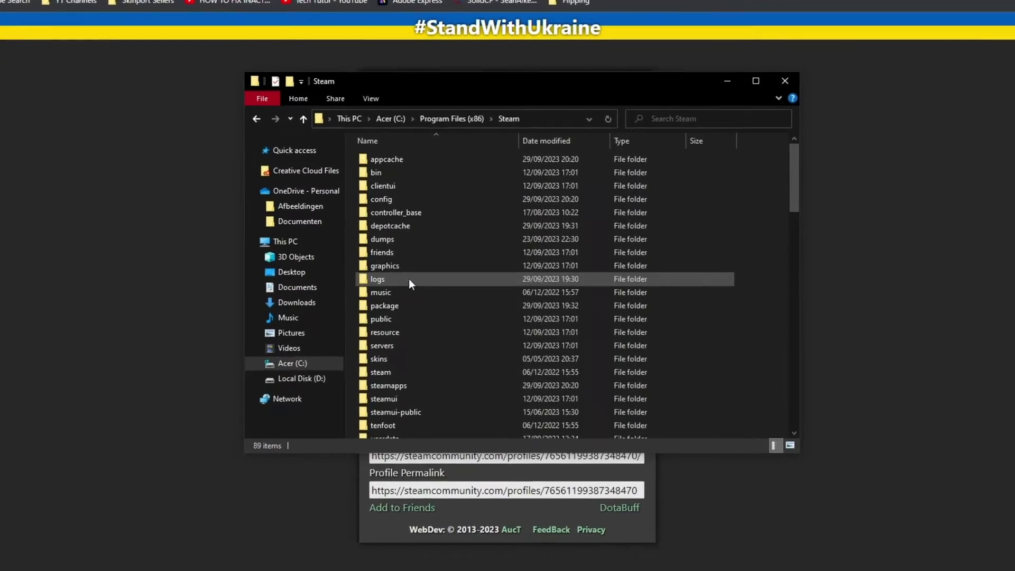
pyautogui.scroll(-1, 415, 270)
pyautogui.click(390, 403)
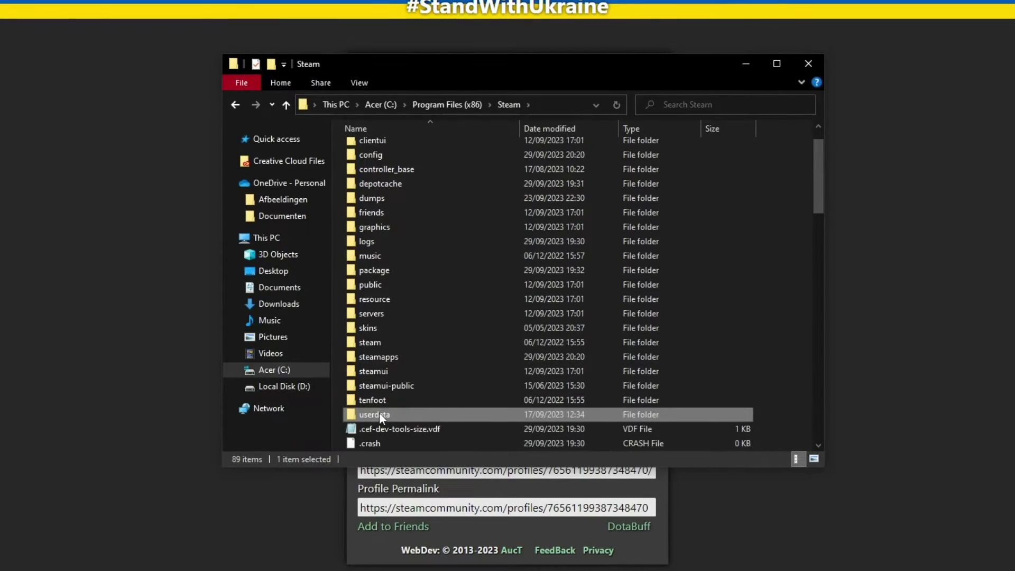
pyautogui.doubleClick(380, 413)
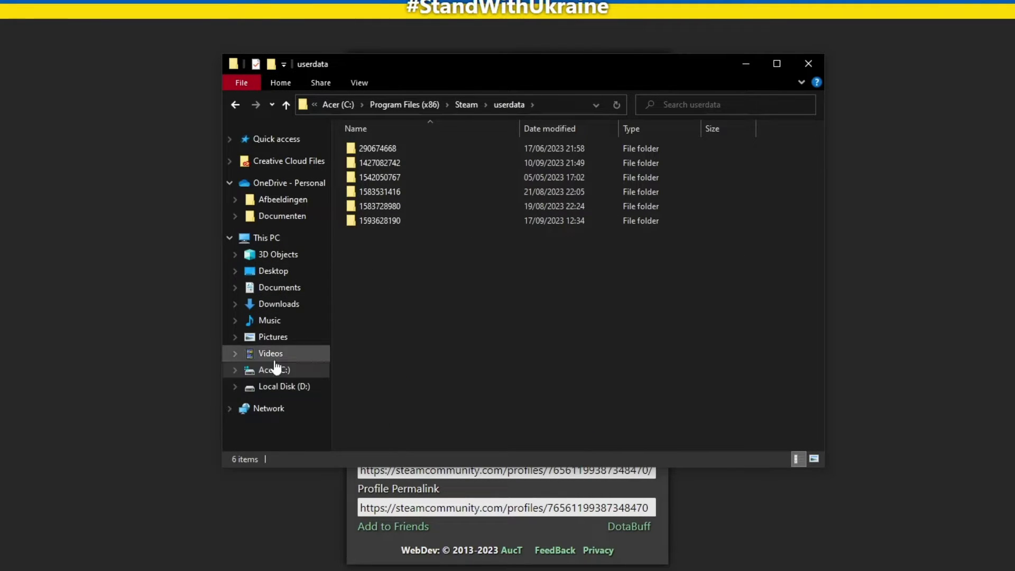
# Open Task Manager, expand Steam Client WebHelper and go to the details of its Steam process.
pyautogui.rightClick(535, 570)
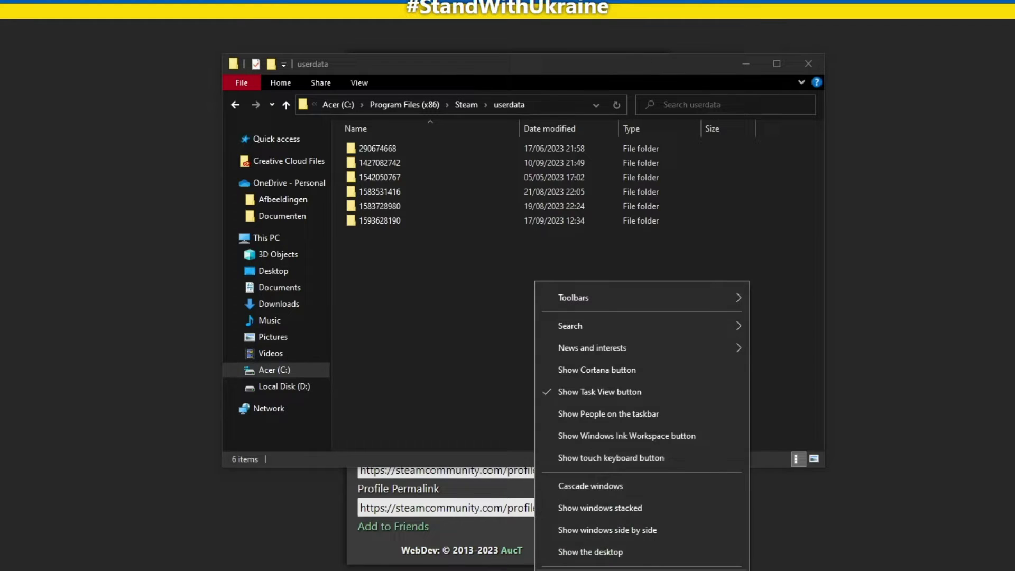
pyautogui.click(561, 569)
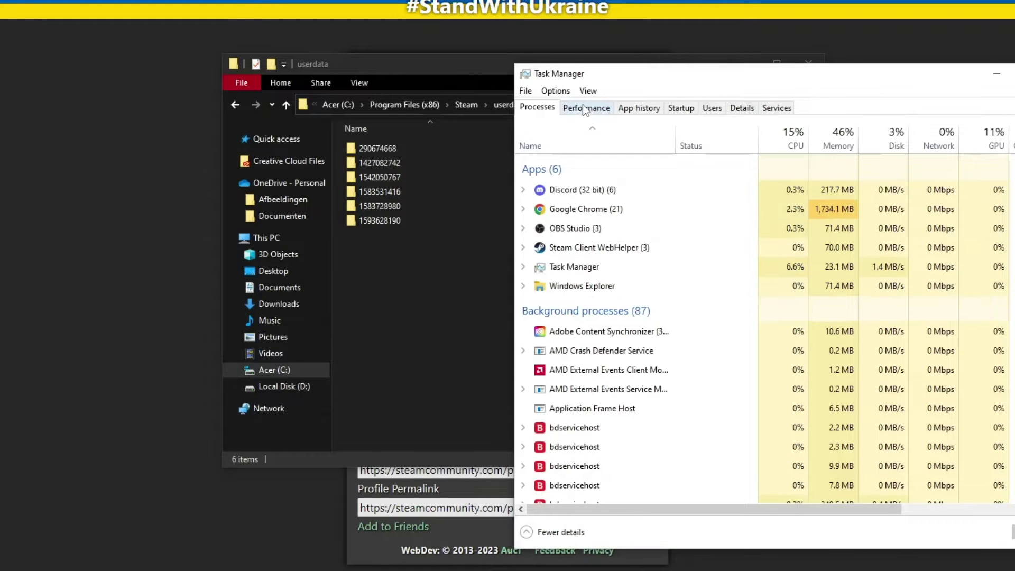
pyautogui.scroll(-1, 571, 247)
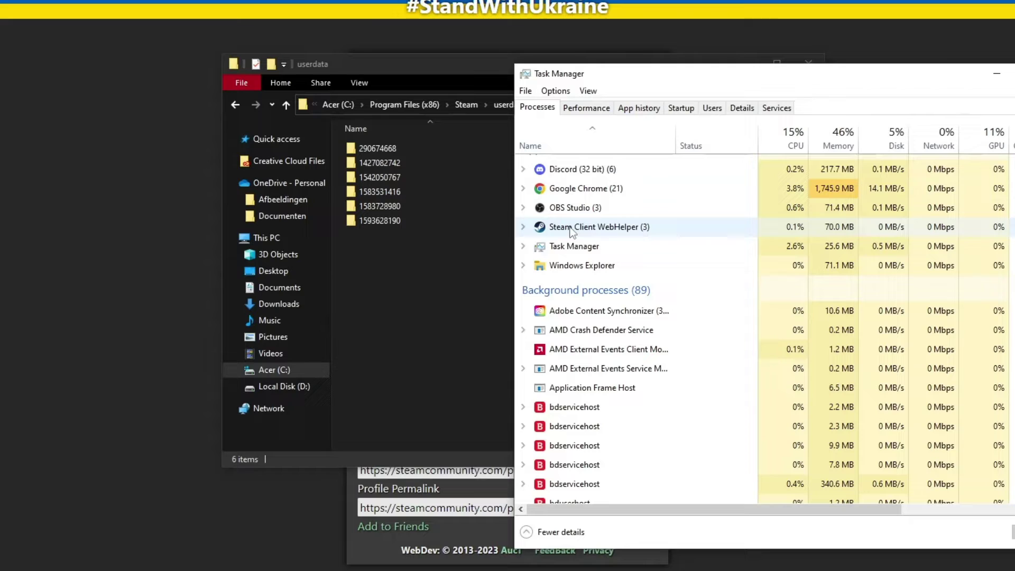
pyautogui.doubleClick(566, 227)
pyautogui.rightClick(574, 226)
pyautogui.rightClick(566, 244)
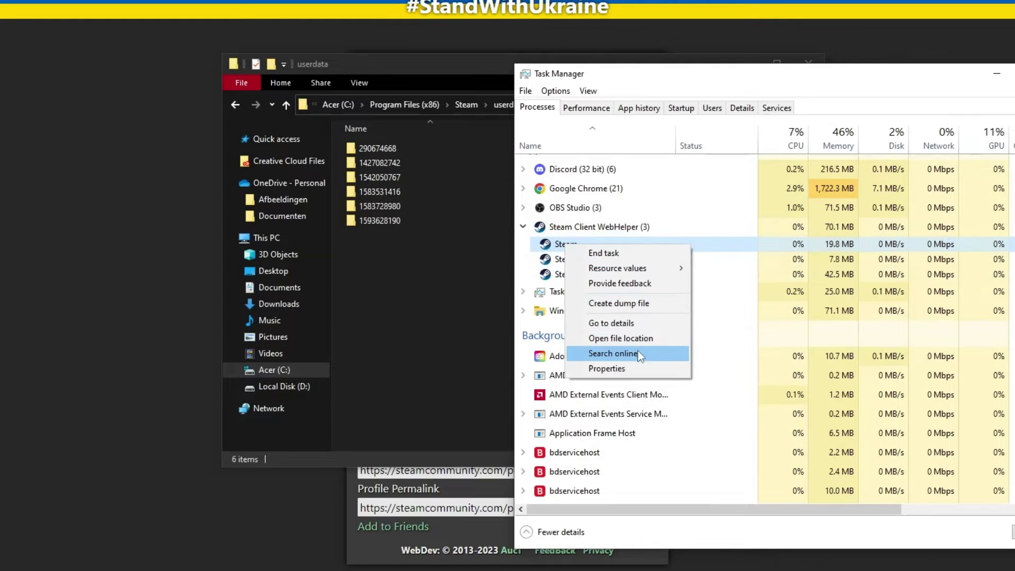
pyautogui.click(639, 324)
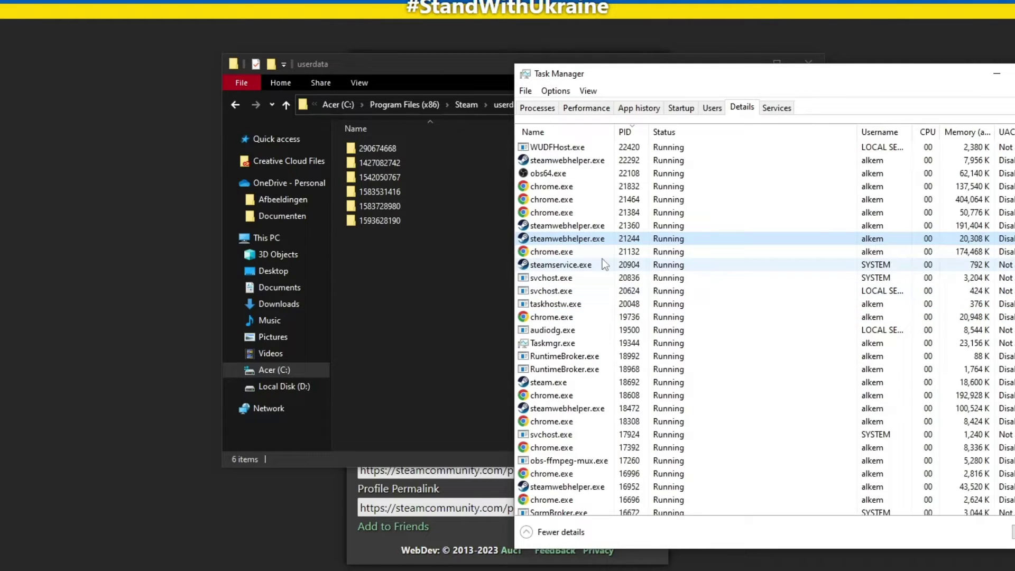
# Open the file location of the selected steamwebhelper.exe process and go up to the main Steam folder.
pyautogui.rightClick(591, 244)
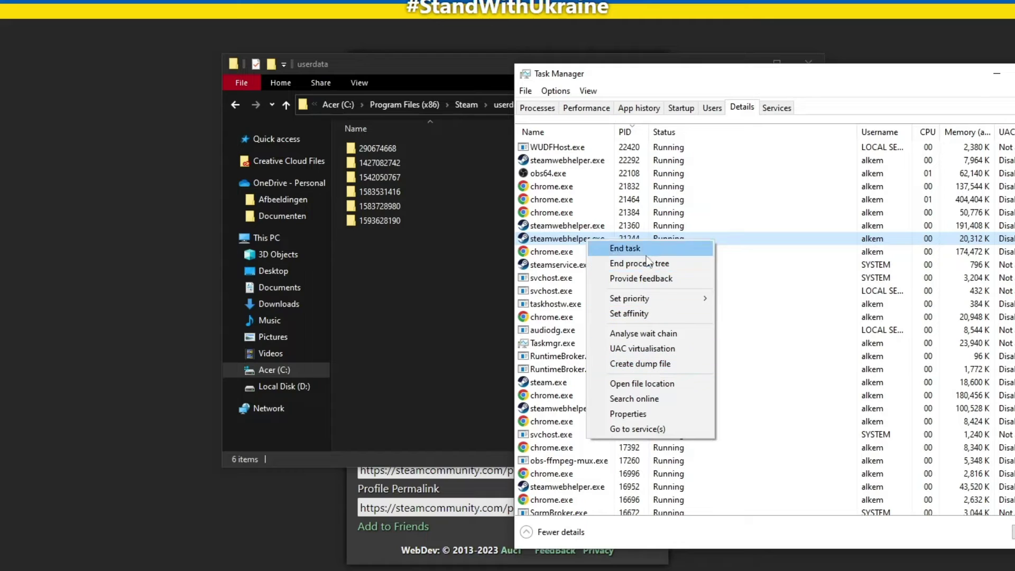
pyautogui.click(642, 383)
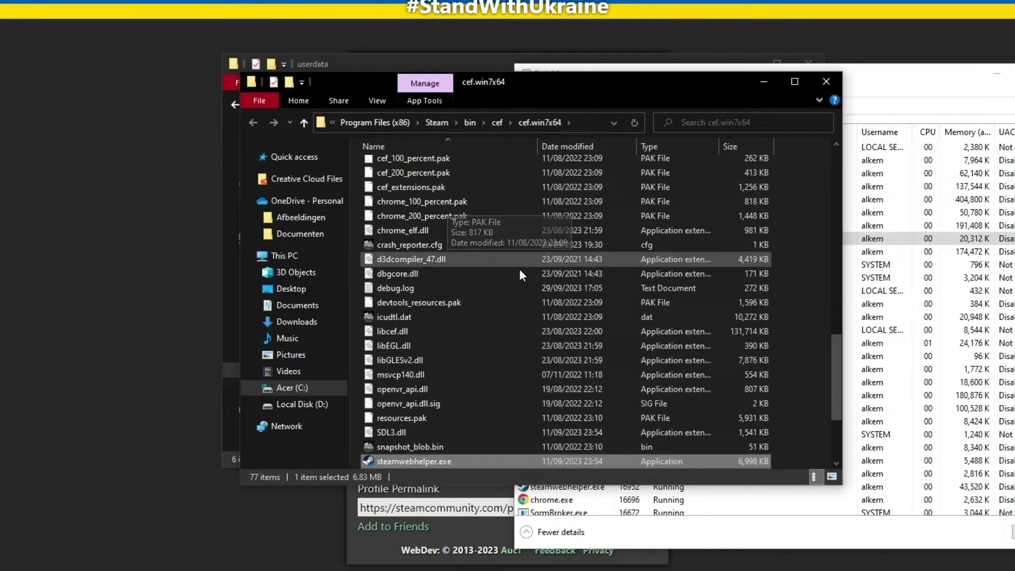
pyautogui.scroll(10, 520, 269)
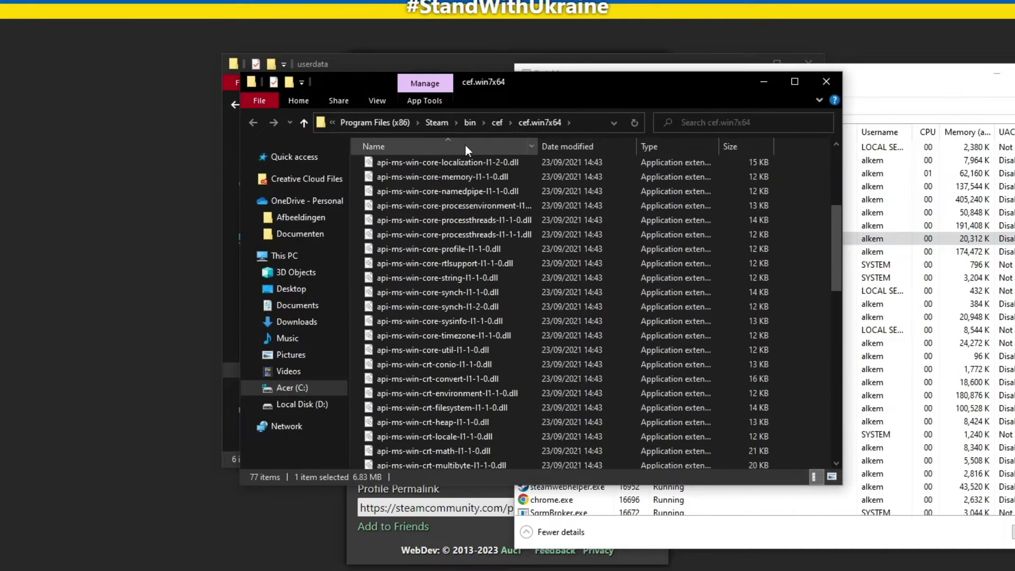
pyautogui.click(436, 121)
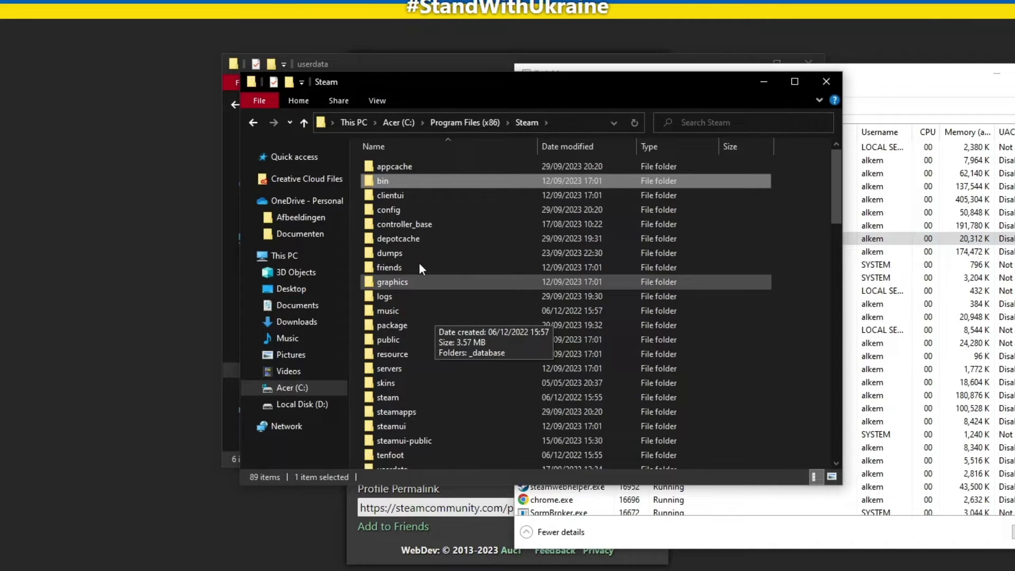
# Open the userdata folder inside the main Steam folder, and clear away this duplicate window and Task Manager.
pyautogui.scroll(-7, 433, 211)
pyautogui.doubleClick(398, 167)
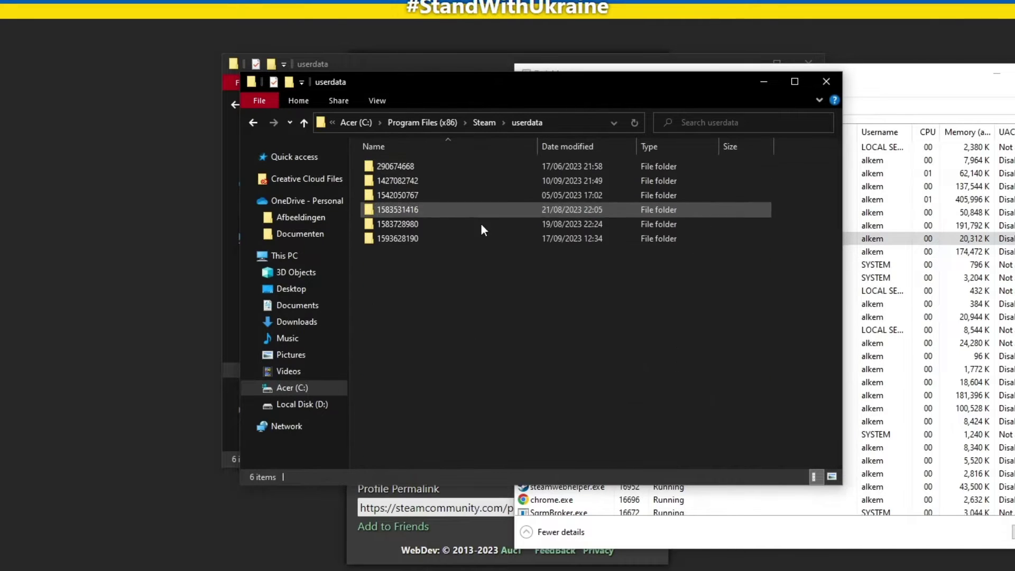
pyautogui.moveTo(699, 100); pyautogui.dragTo(675, 196)
pyautogui.click(771, 191)
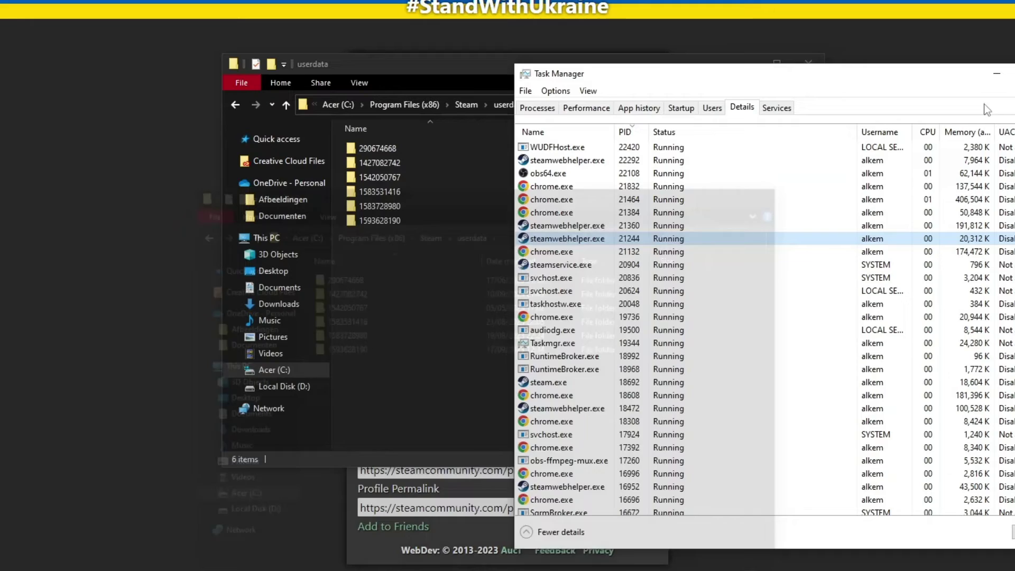
pyautogui.click(997, 74)
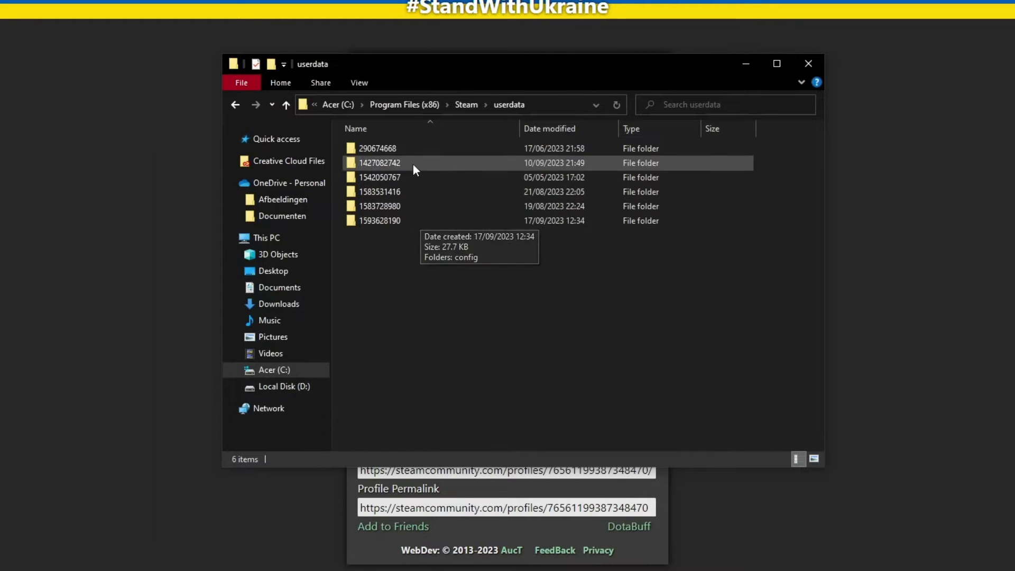
# Move the userdata window beside the Steam ID Finder results and highlight the account's Steam32 ID for comparison.
pyautogui.moveTo(412, 75); pyautogui.dragTo(882, 98)
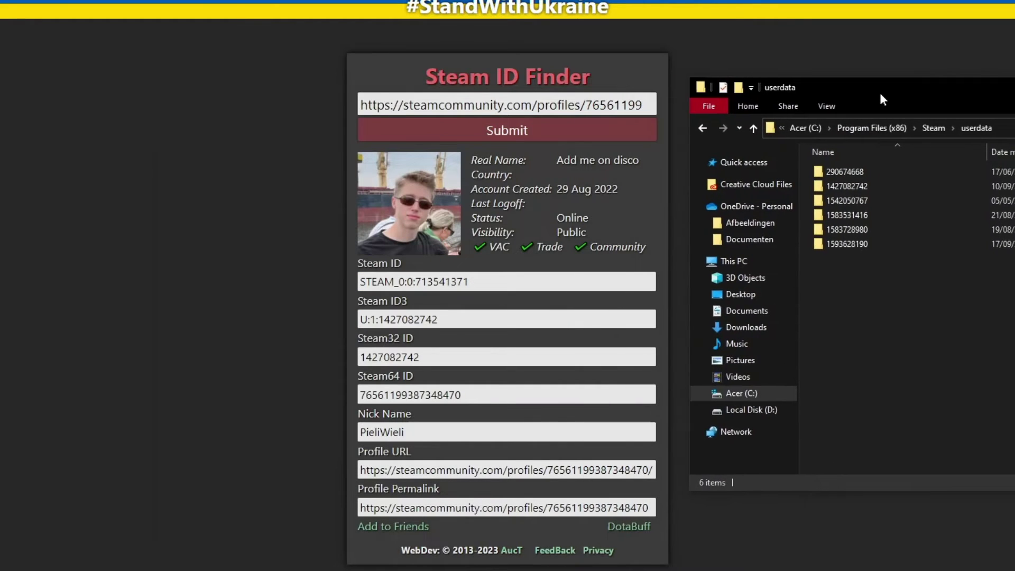
pyautogui.click(392, 342)
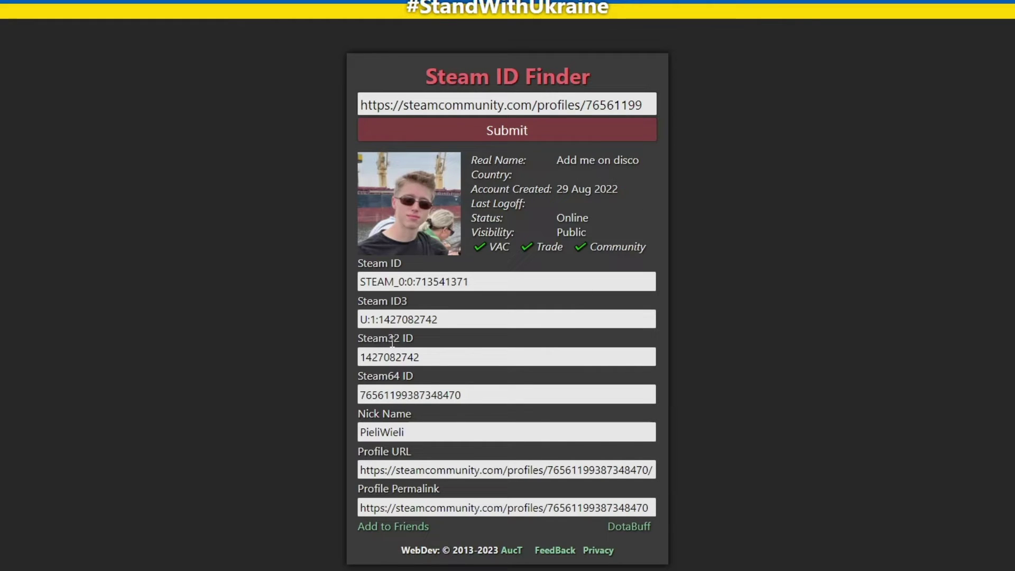
pyautogui.hotkey('alt', 'Tab')
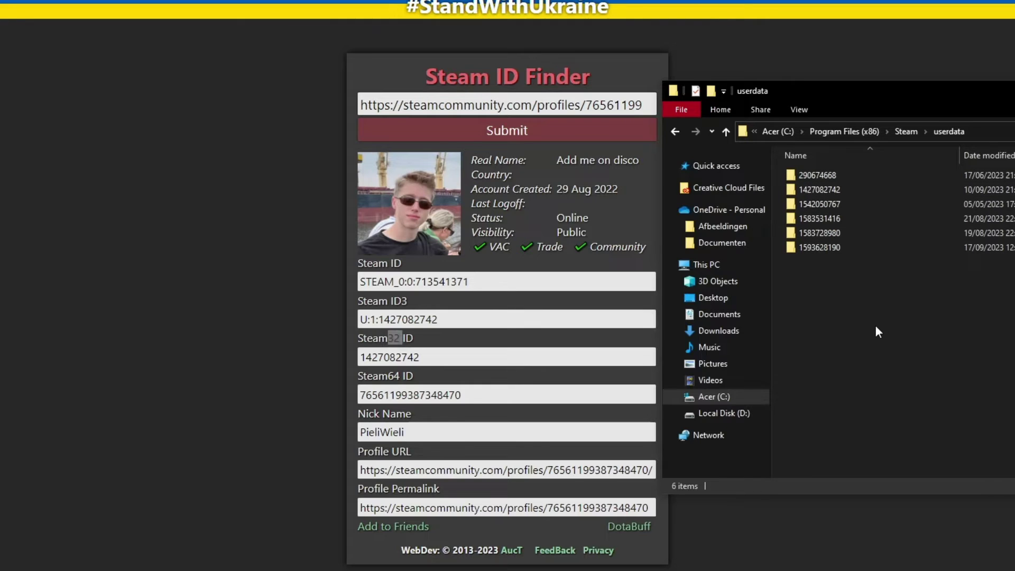
pyautogui.doubleClick(384, 358)
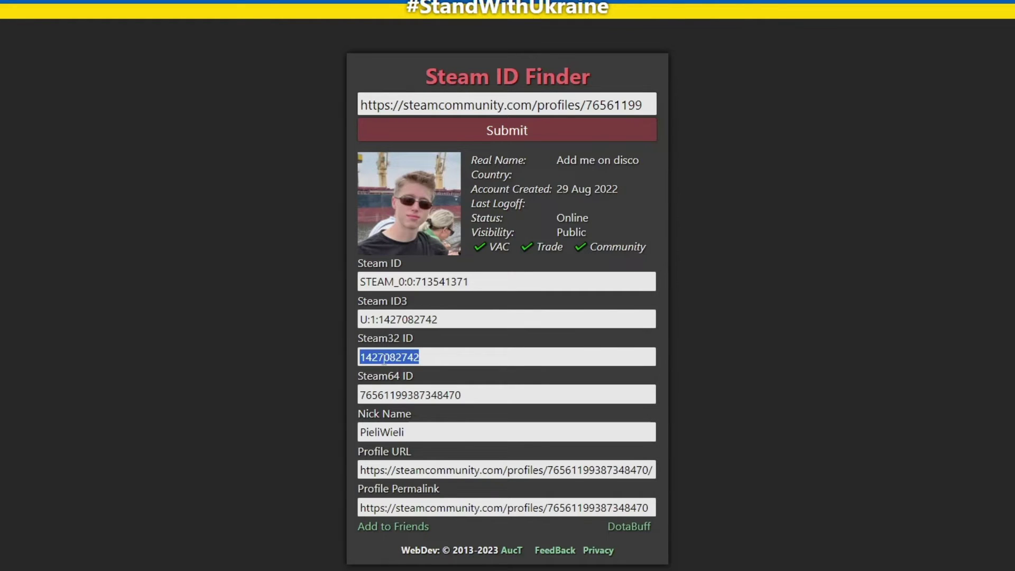
# Return to the userdata window and open the subfolder whose name matches the account's Steam32 ID.
pyautogui.hotkey('alt', 'Tab')
pyautogui.click(832, 185)
pyautogui.moveTo(813, 82); pyautogui.dragTo(222, 84)
pyautogui.doubleClick(251, 181)
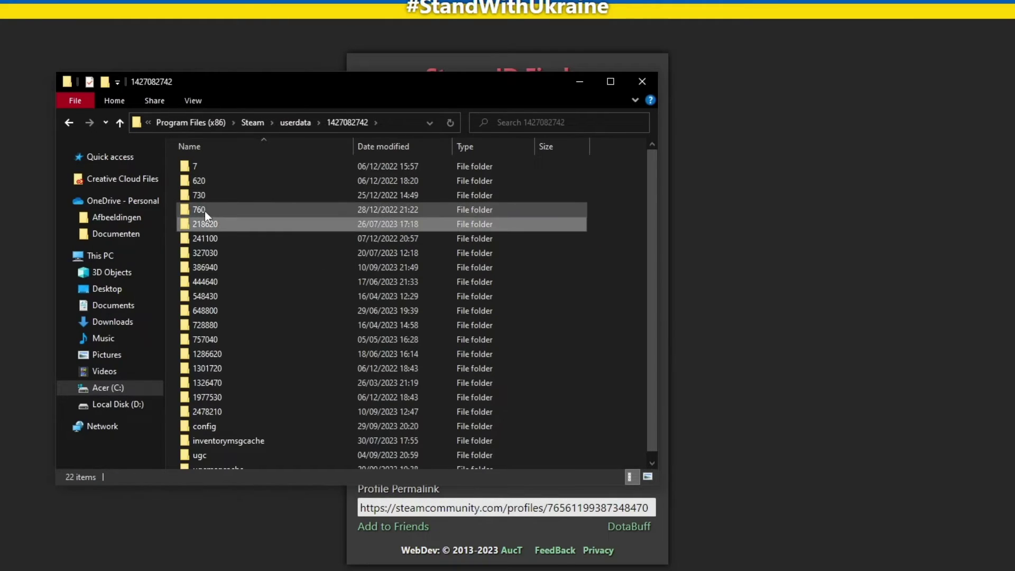
# Browse from the account's folder through 730 and local to the cfg folder.
pyautogui.click(219, 210)
pyautogui.click(222, 197)
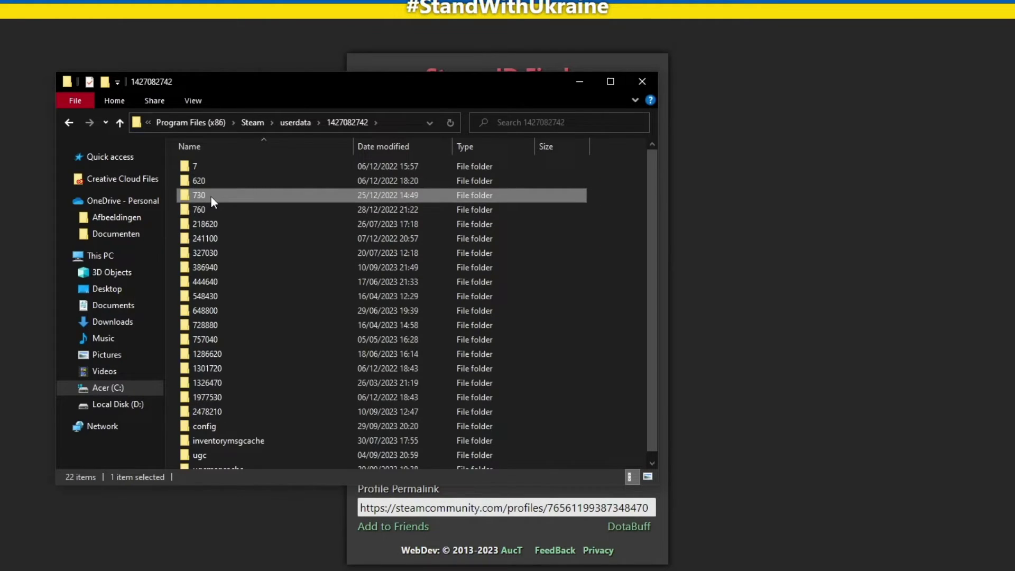
pyautogui.doubleClick(211, 196)
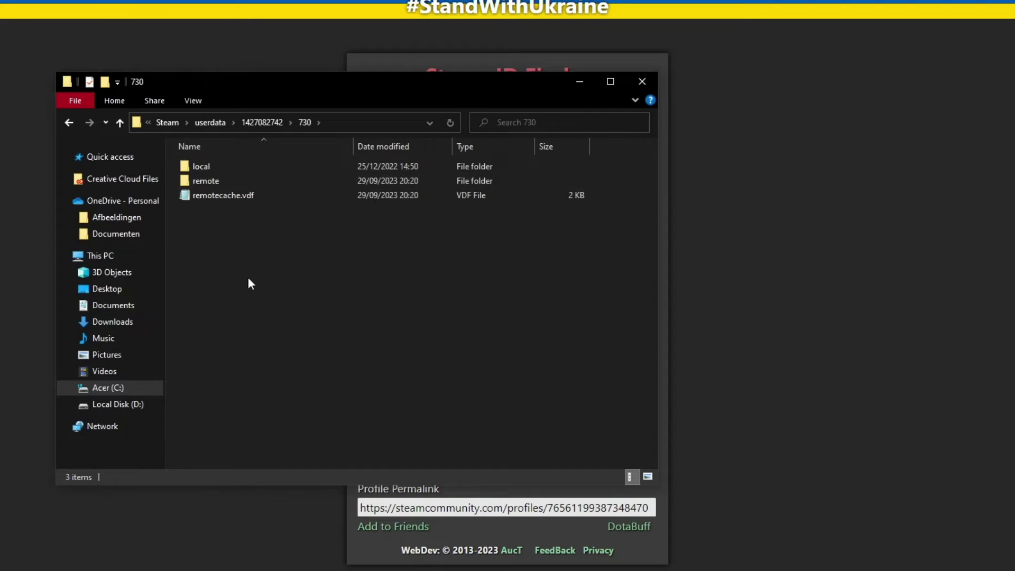
pyautogui.doubleClick(220, 166)
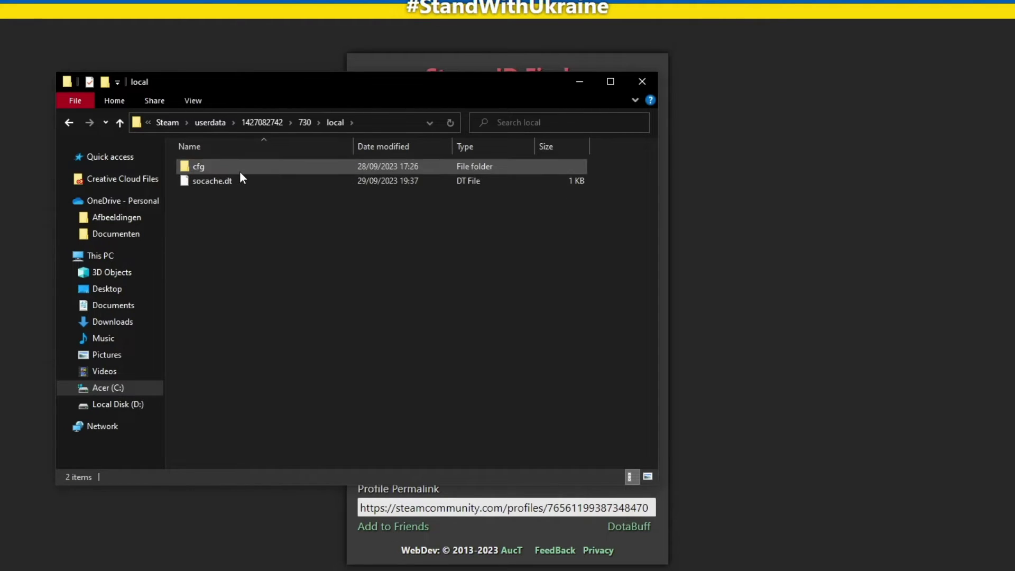
pyautogui.doubleClick(239, 169)
# Open cs2_machine_convars.vcfg with Notepad, keeping Notepad as the app always used for .vcfg files.
pyautogui.click(241, 180)
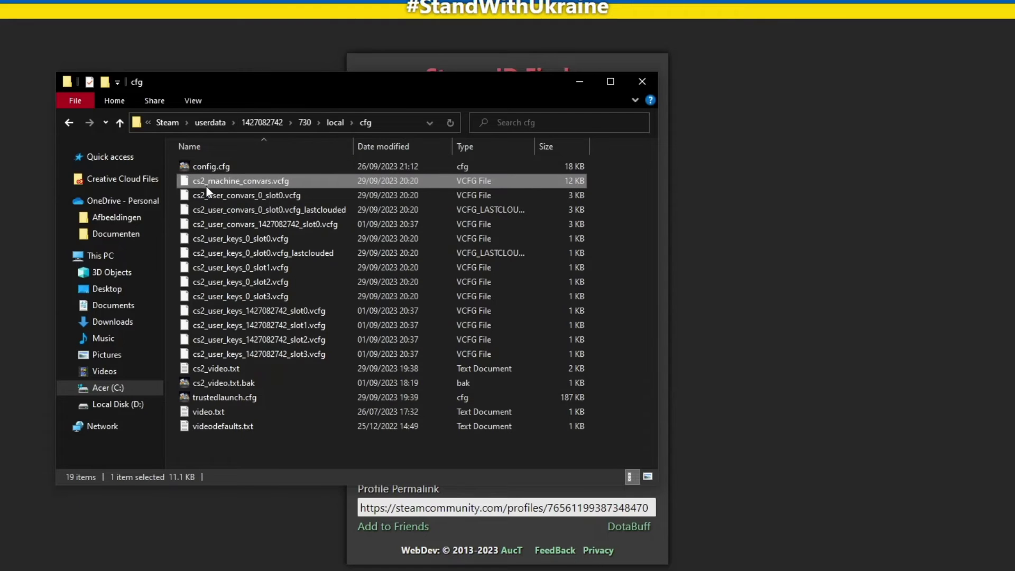
pyautogui.rightClick(259, 185)
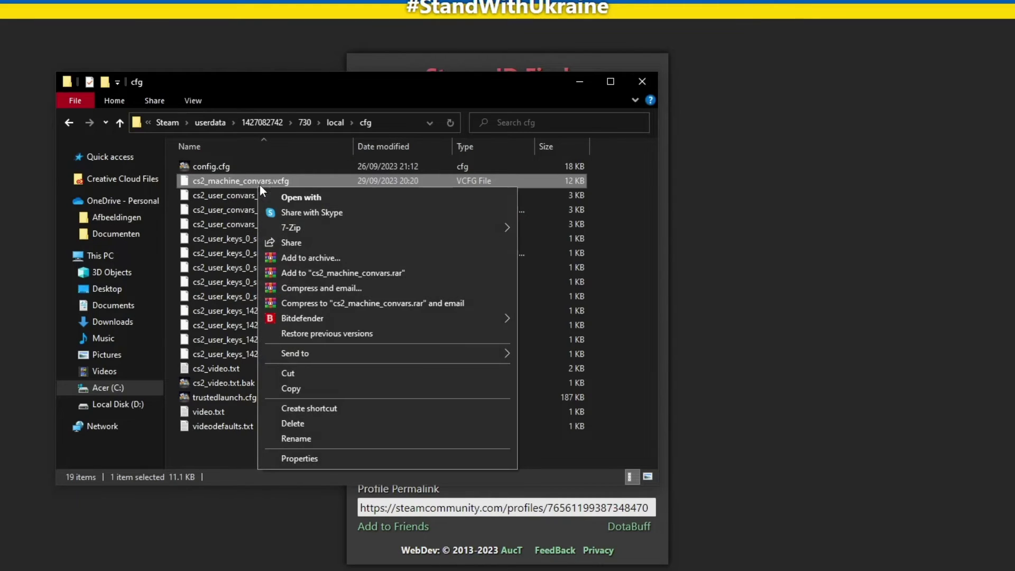
pyautogui.click(253, 176)
pyautogui.rightClick(252, 177)
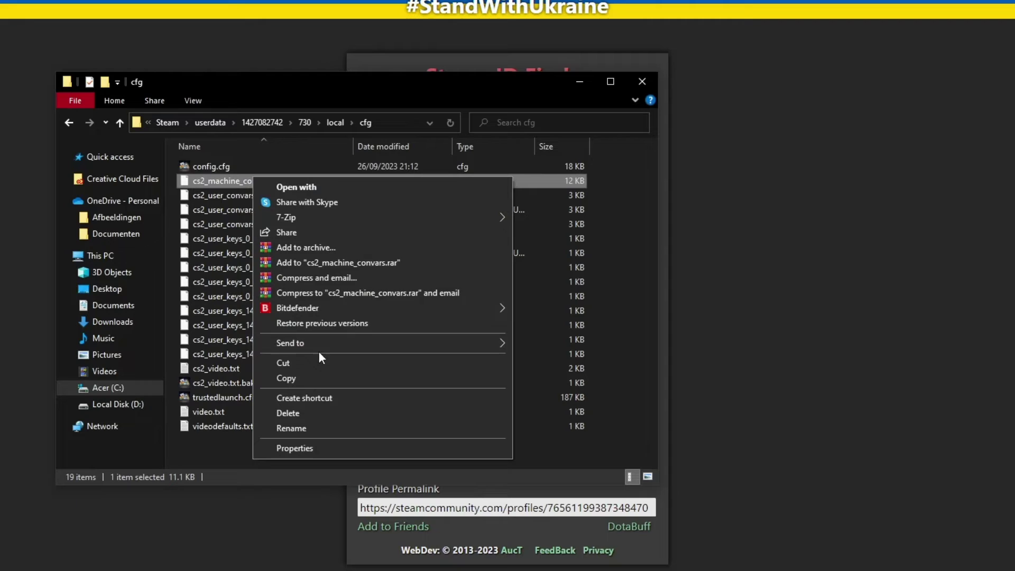
pyautogui.click(297, 186)
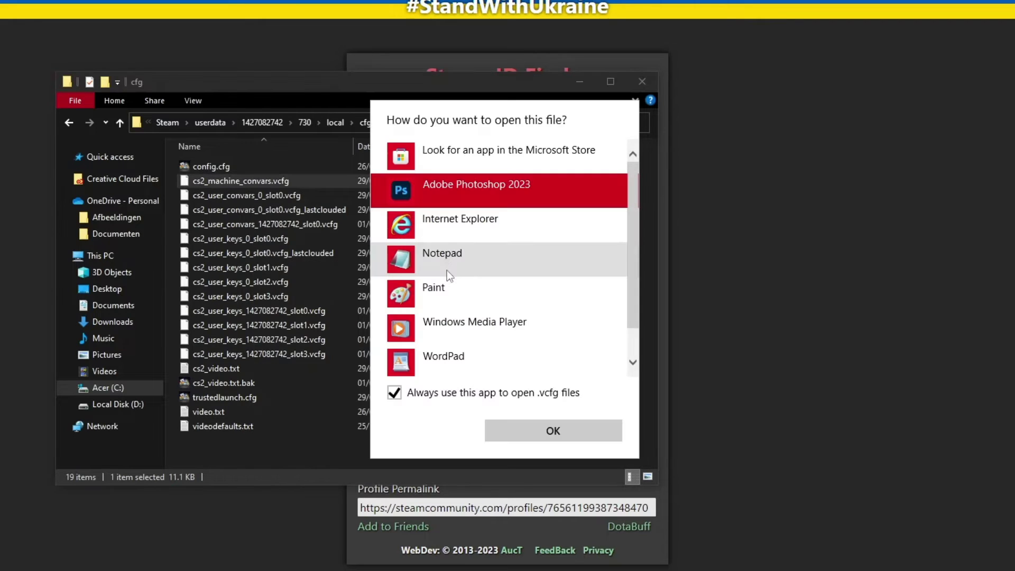
pyautogui.click(455, 261)
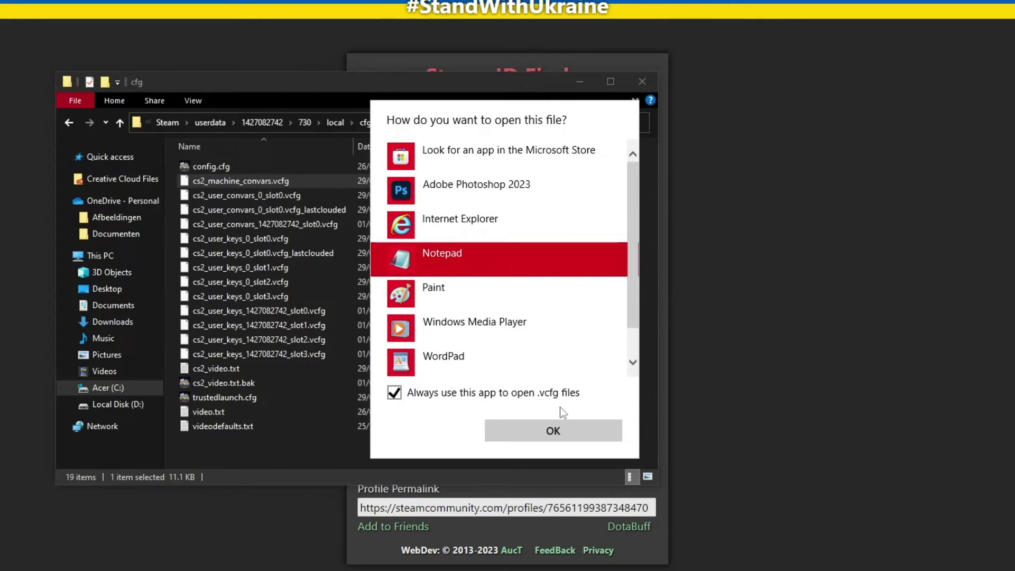
pyautogui.click(552, 428)
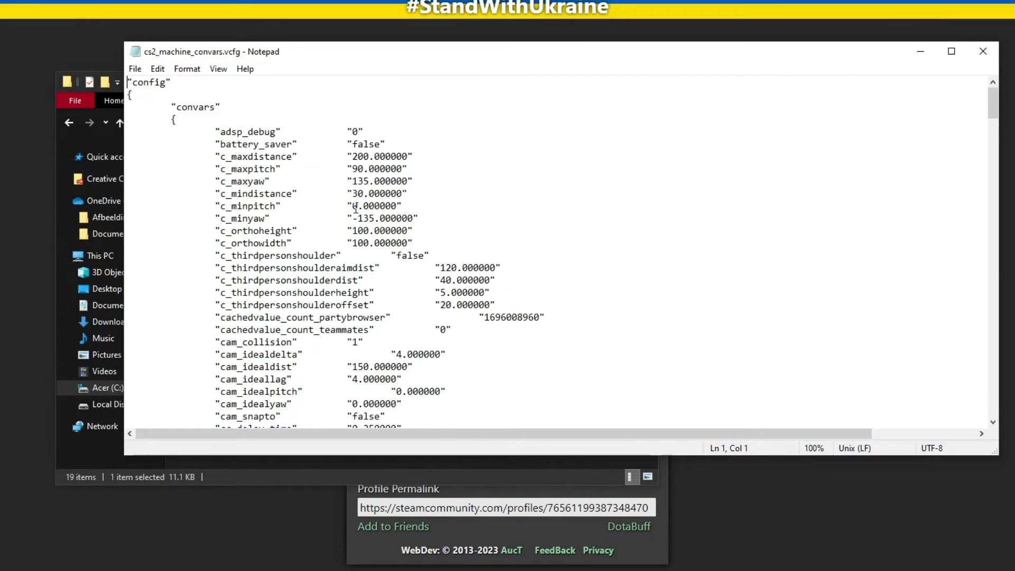
# Search the config file for "panorama" and place the cursor in the panorama_console_position_and_size line.
pyautogui.hotkey('ctrl', 'f')
pyautogui.write('panorama')
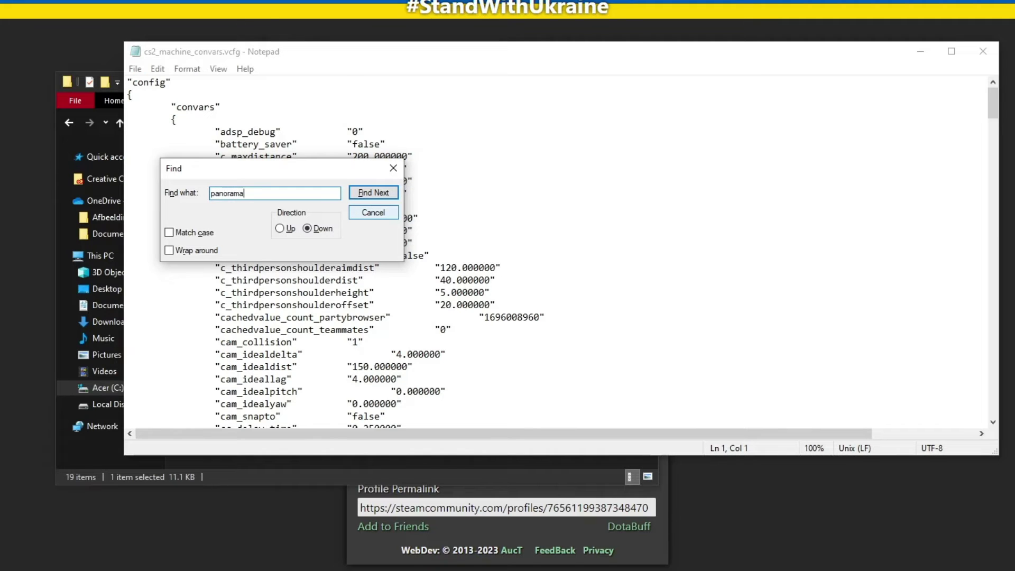
pyautogui.press('Return')
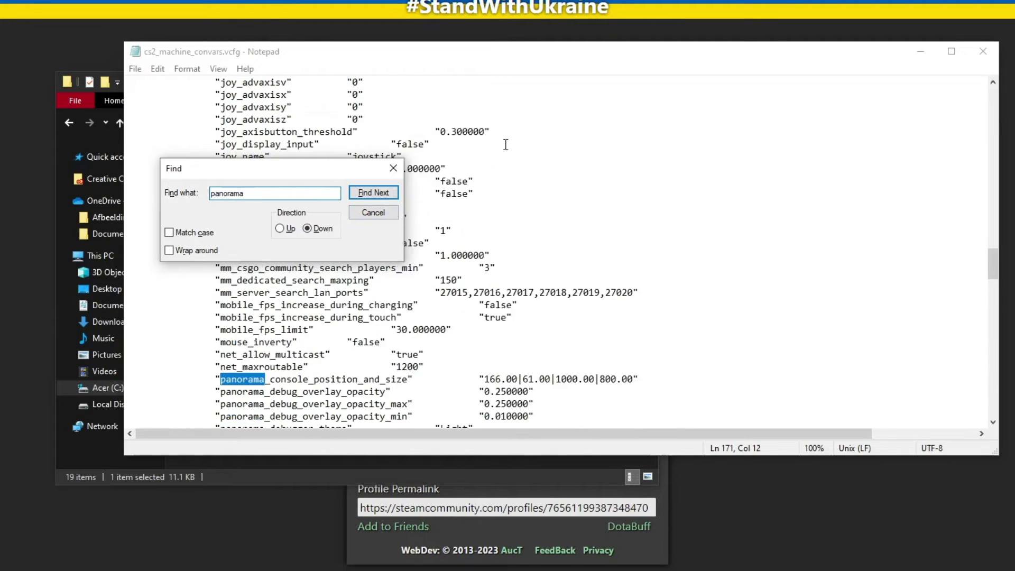
pyautogui.click(393, 169)
pyautogui.click(358, 306)
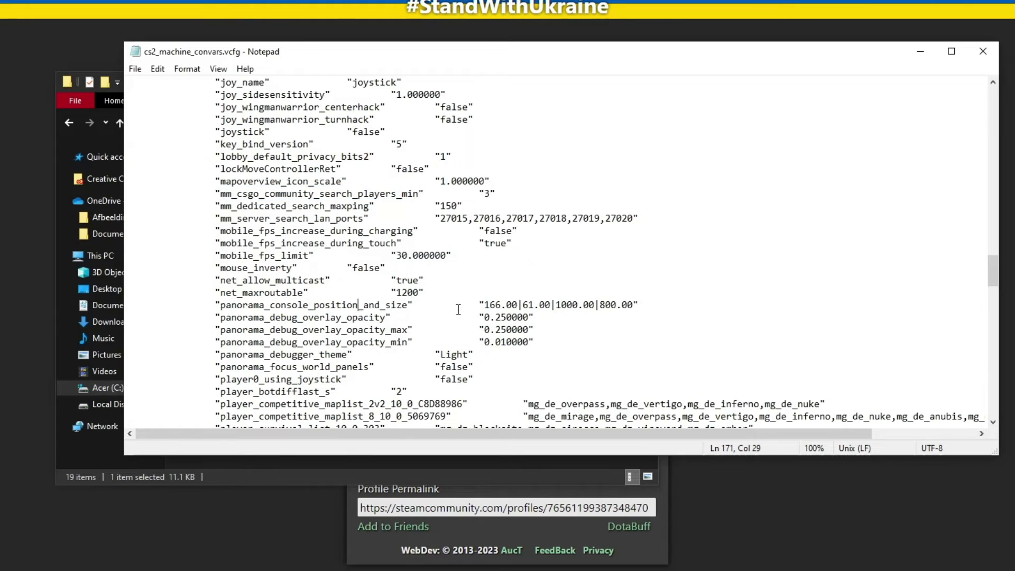
# Set panorama_console_position_and_size to 30.00|30.00|200.00|200.00 and close the config file.
pyautogui.scroll(-1, 476, 310)
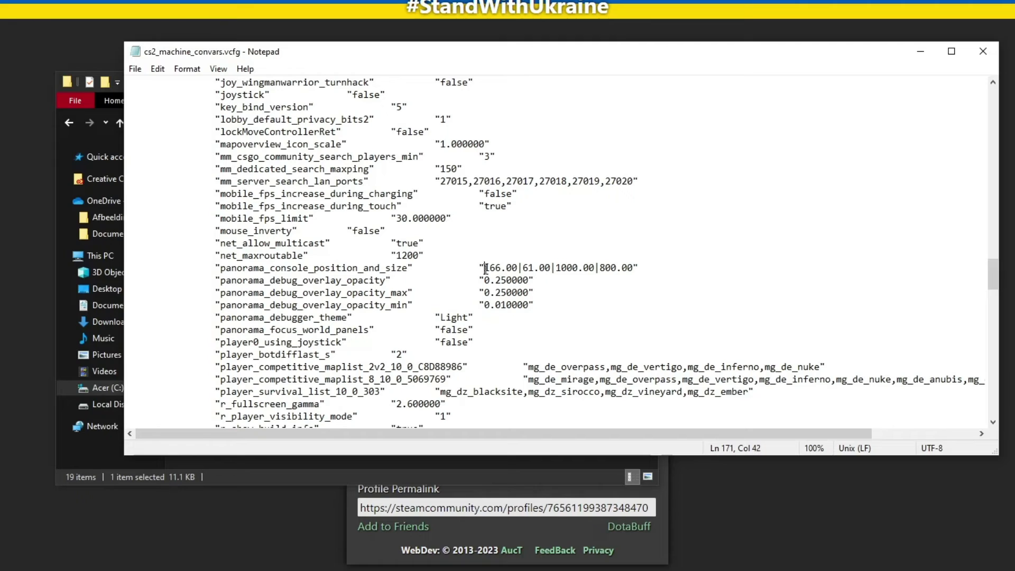
pyautogui.moveTo(485, 269); pyautogui.dragTo(517, 270)
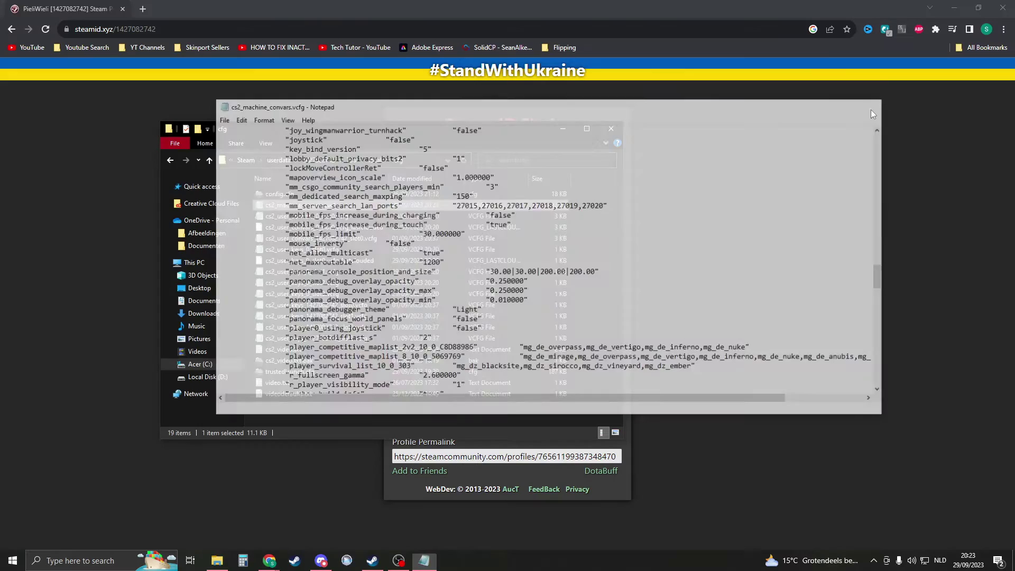
pyautogui.click(983, 52)
# Close the cfg folder window and Chrome, and switch to the game library in Steam.
pyautogui.click(646, 82)
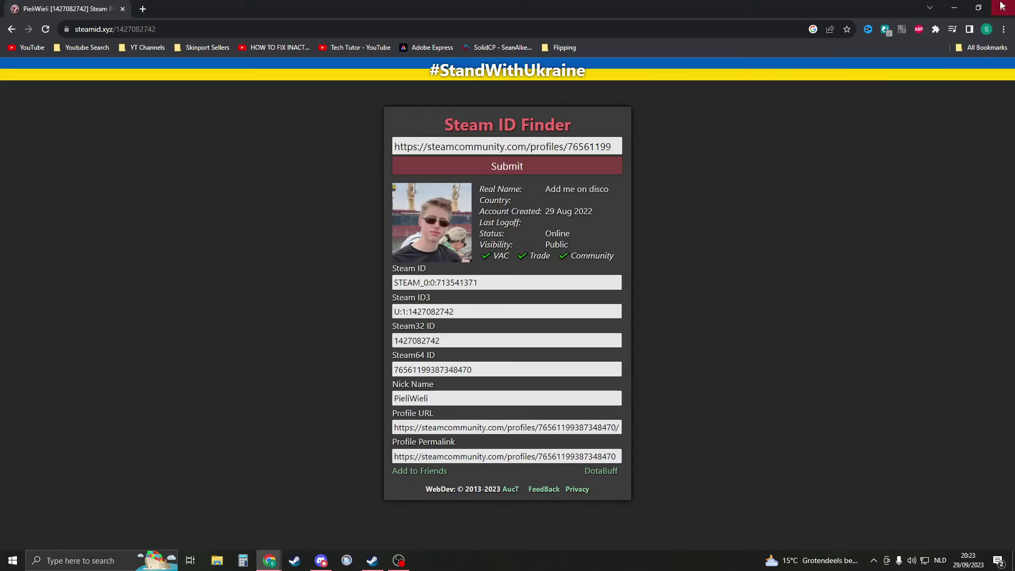
pyautogui.click(1002, 6)
pyautogui.click(372, 560)
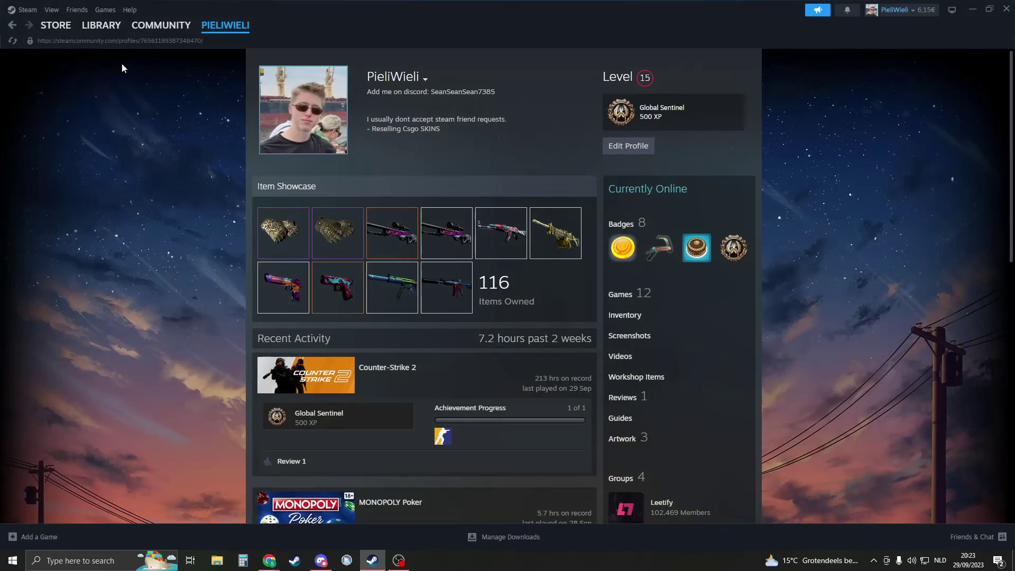
pyautogui.click(101, 25)
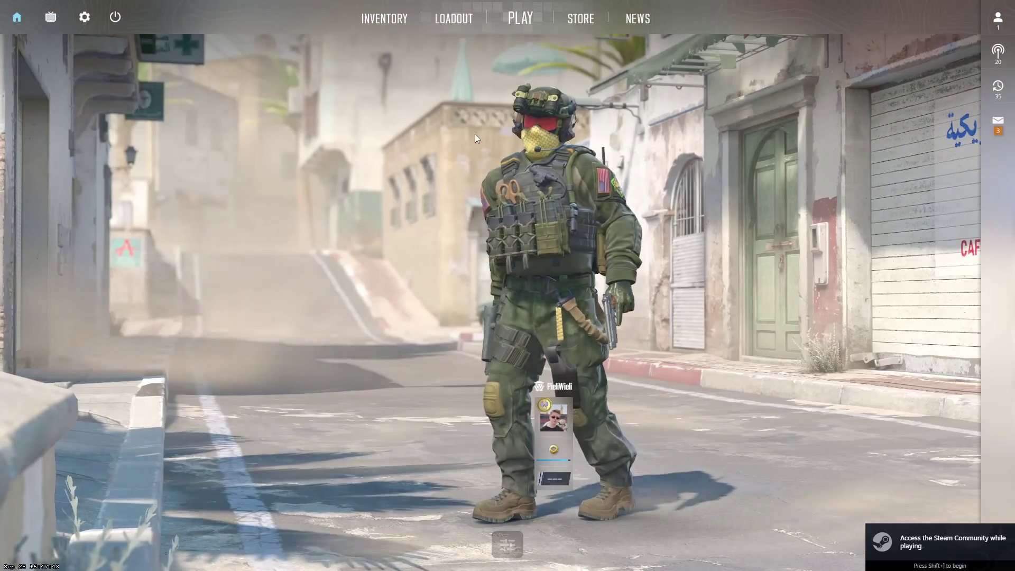
# Open the developer console in Counter-Strike 2's main menu and move it toward the character.
pyautogui.press('`')
pyautogui.moveTo(118, 45); pyautogui.dragTo(334, 241)
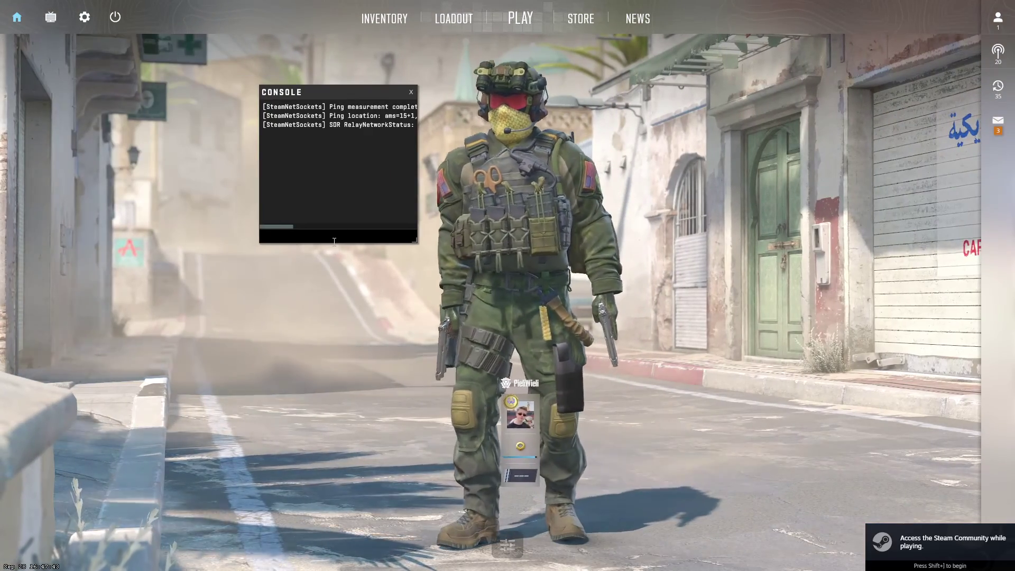
pyautogui.moveTo(316, 147); pyautogui.dragTo(329, 142)
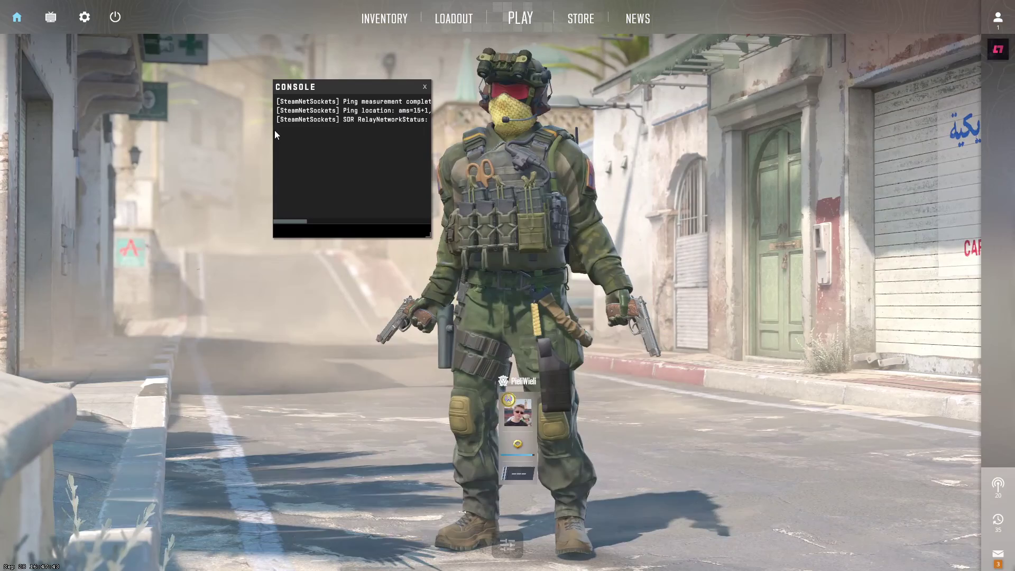
# Enter the test text "àsdasdasd" in the console, and enlarge and reposition the console window.
pyautogui.write('àsdasdasd')
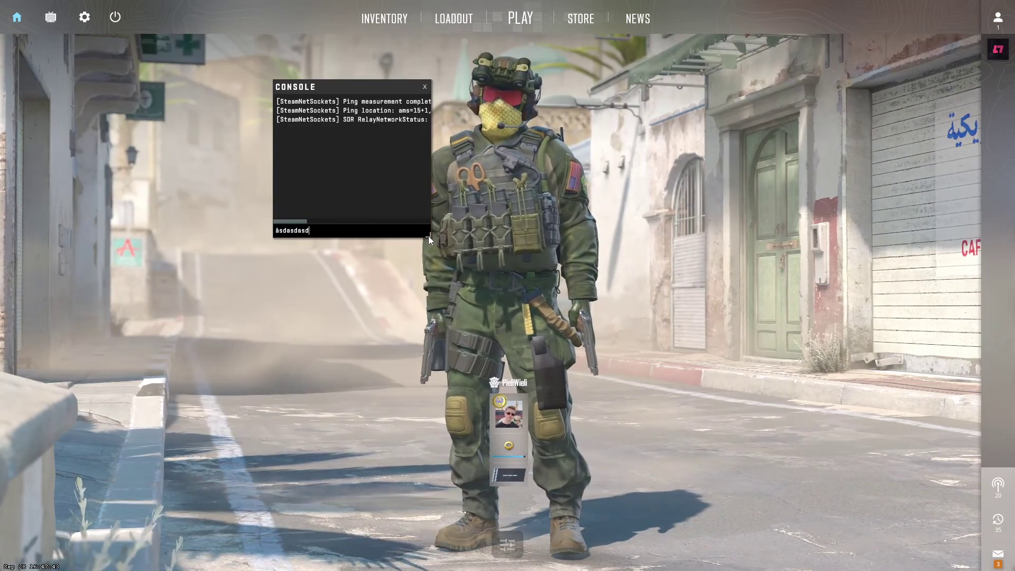
pyautogui.moveTo(428, 236); pyautogui.dragTo(795, 519)
pyautogui.moveTo(575, 93); pyautogui.dragTo(410, 51)
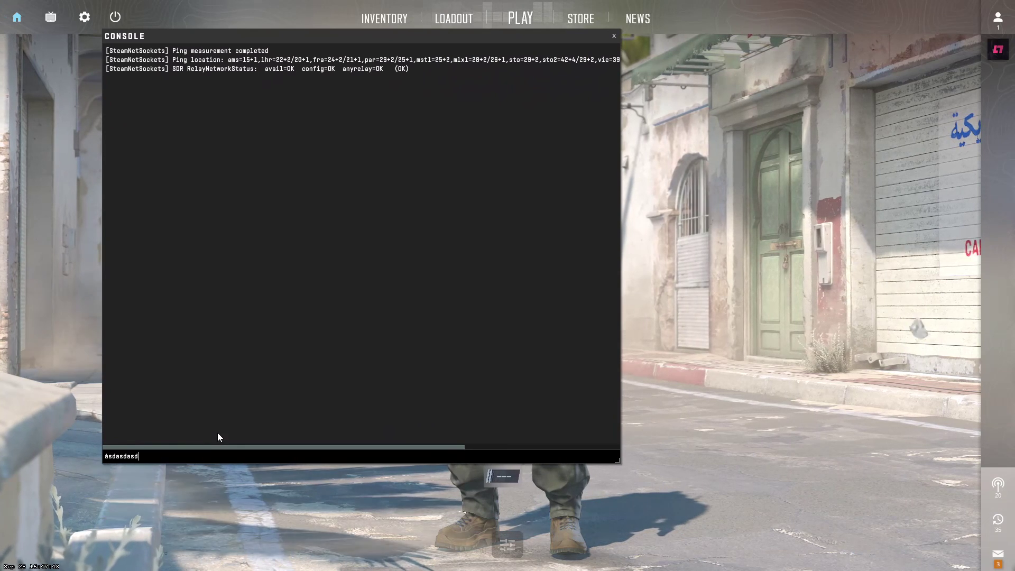